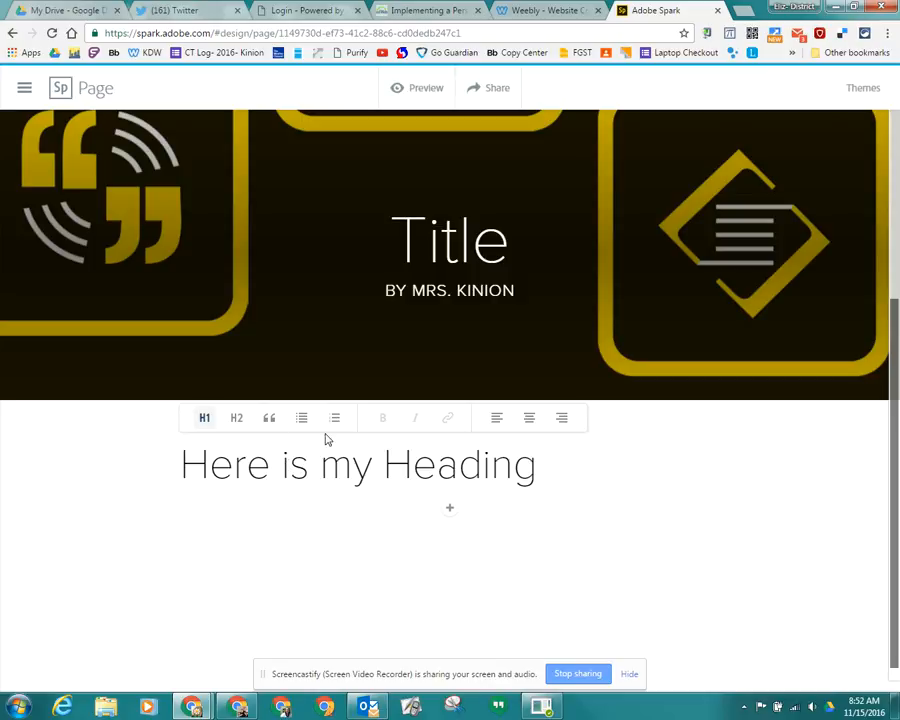
- Centre the heading "Here is my Heading"
left_click(530, 419)
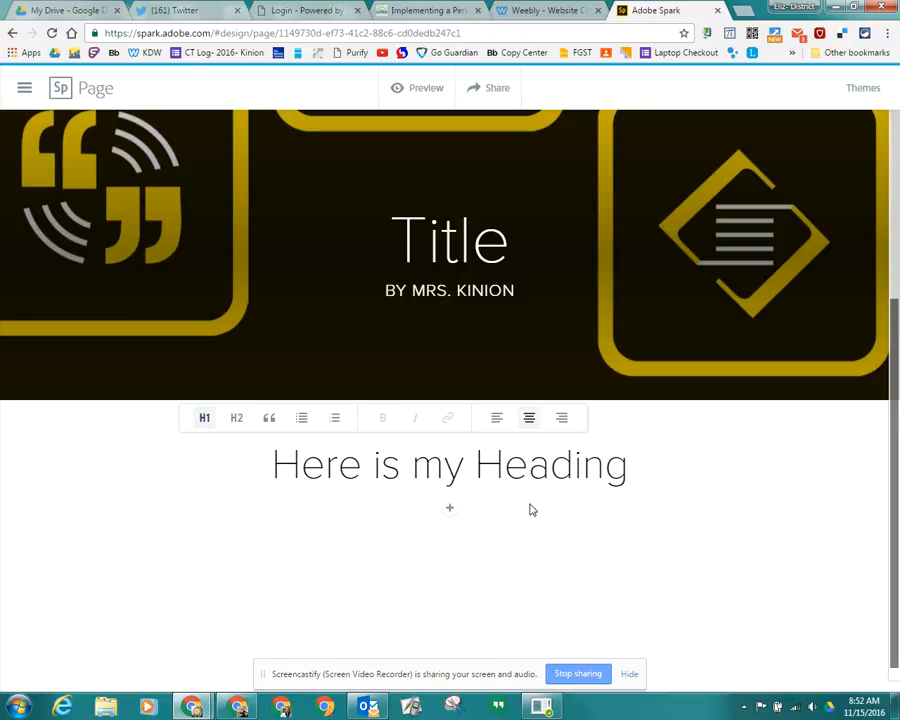
left_click(592, 514)
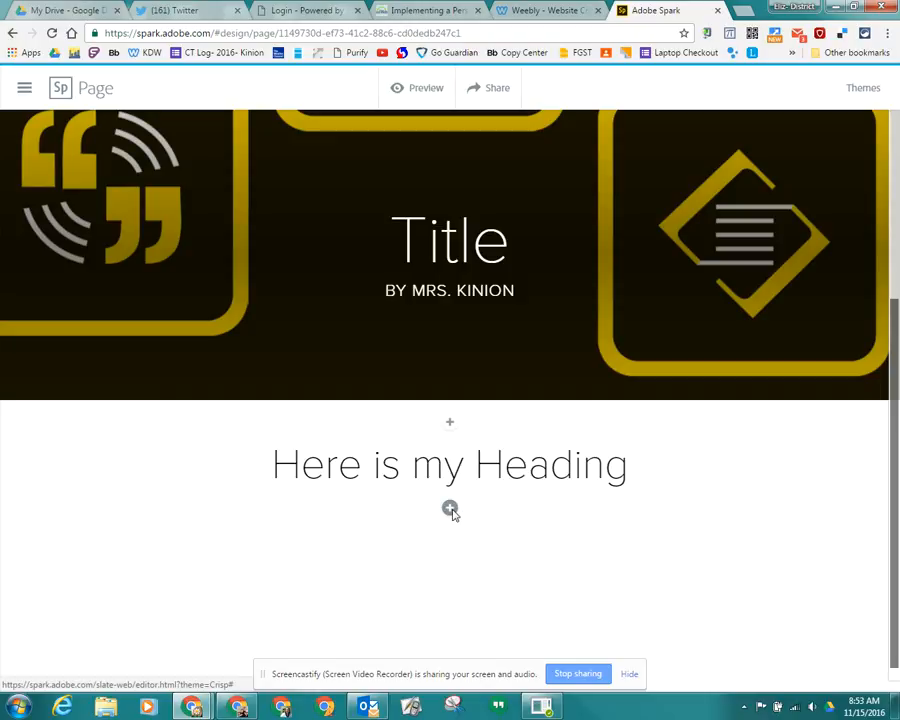
- Add a centred text block below the heading reading "Here is some text about my heading that I just typed."
left_click(450, 509)
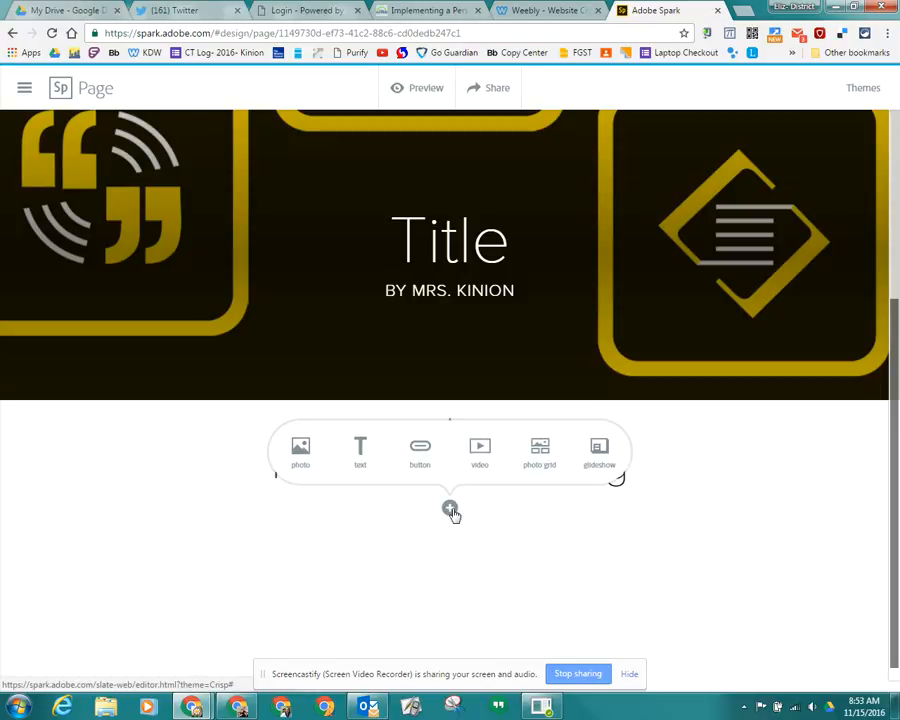
left_click(359, 455)
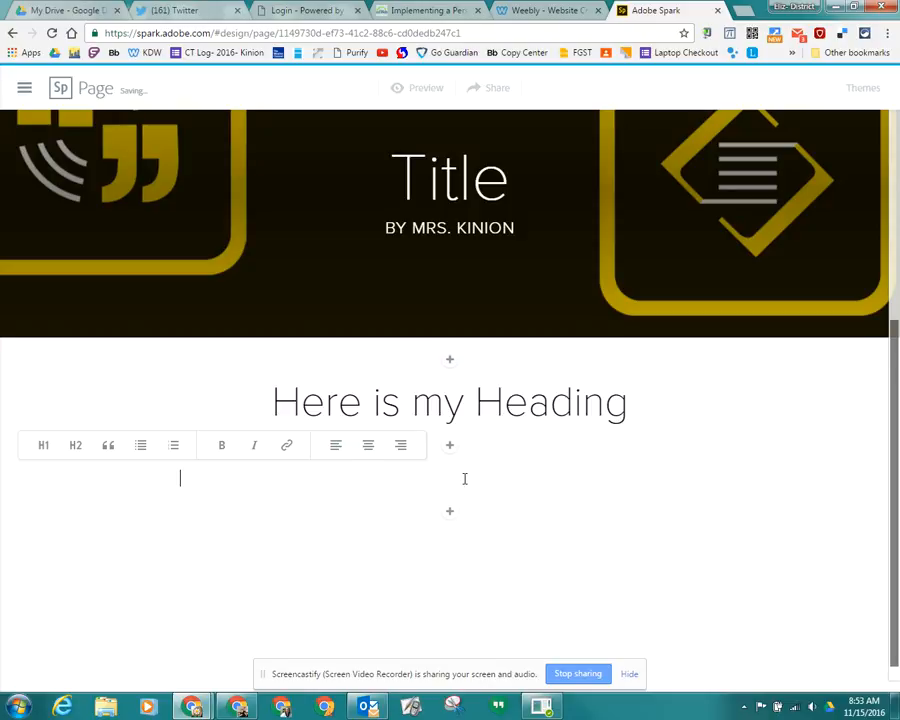
type("Here is some ")
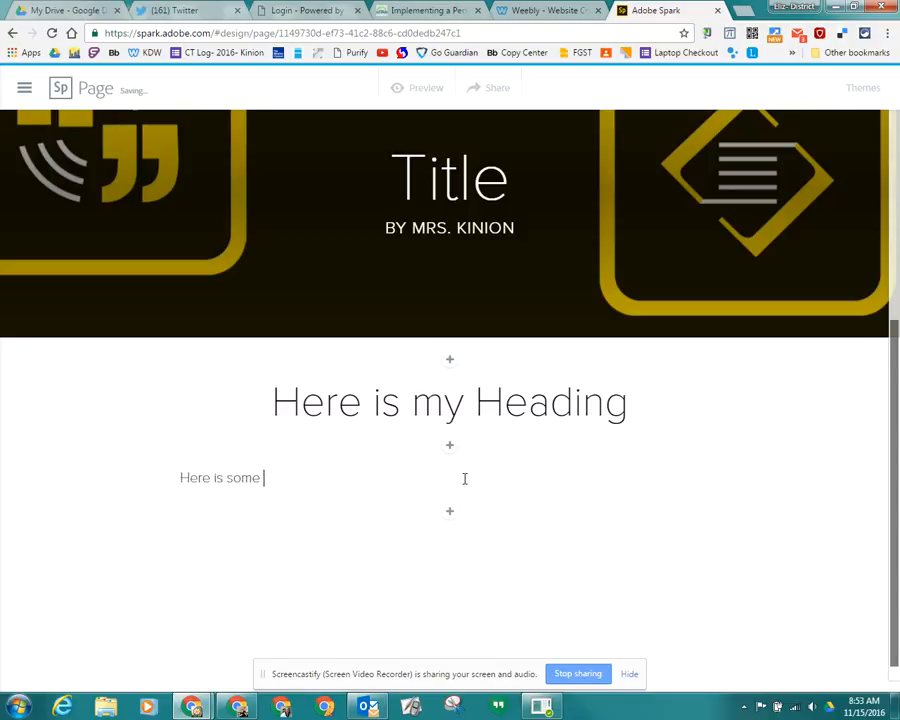
type("text about my heading th")
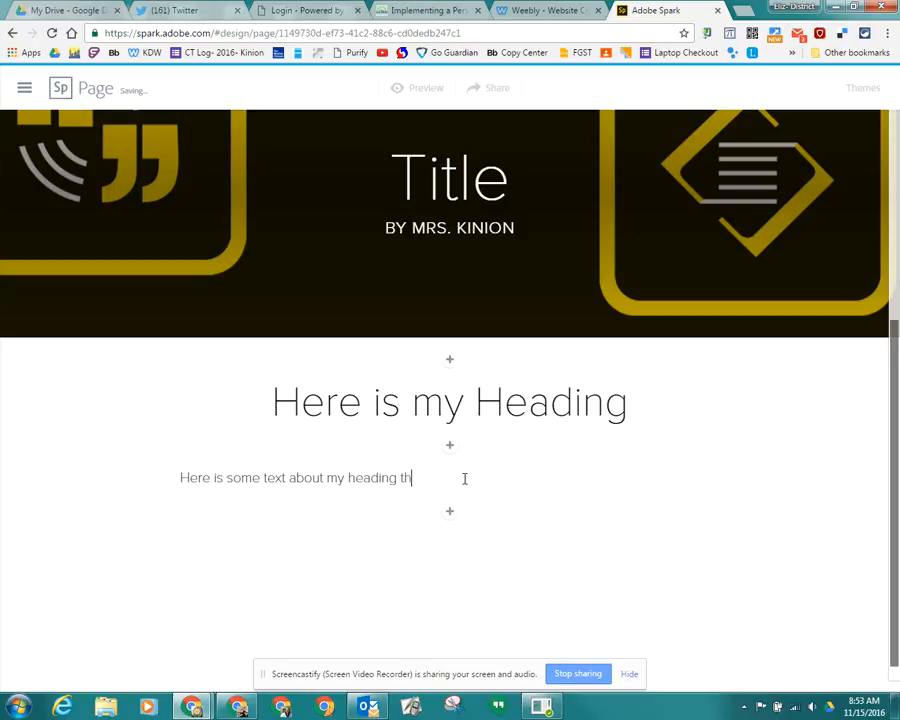
type("at I just typed.")
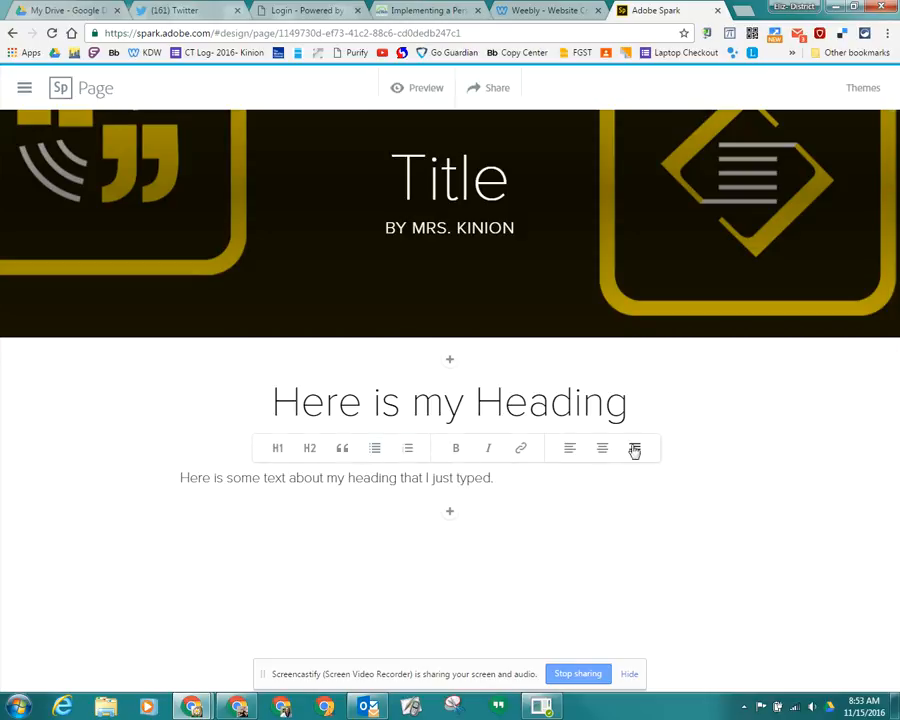
left_click(602, 449)
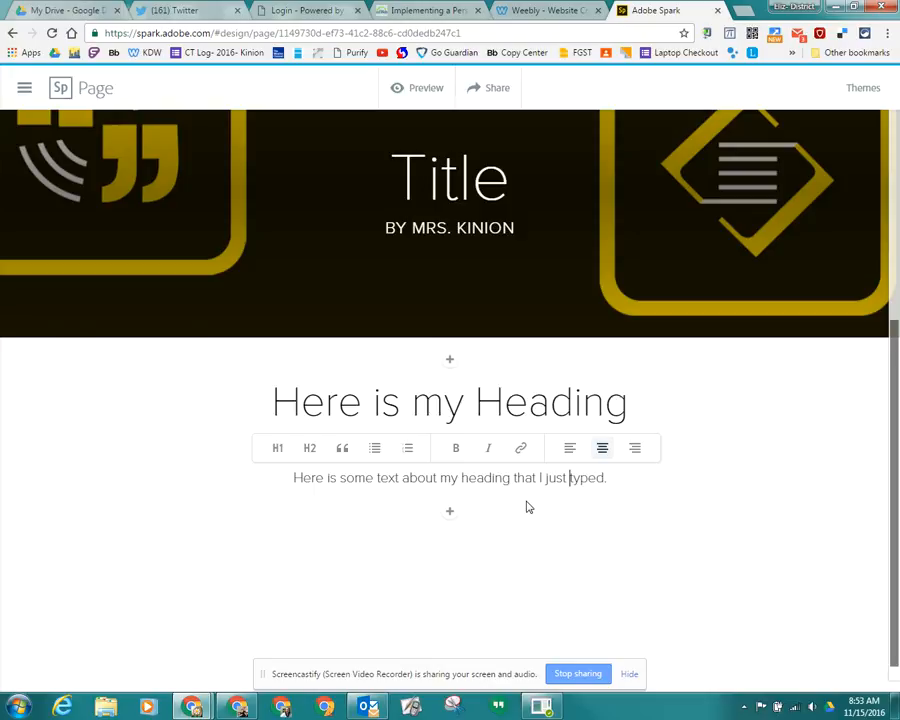
- Try the H2 style on the sentence below the heading and turn it off again
left_click(314, 451)
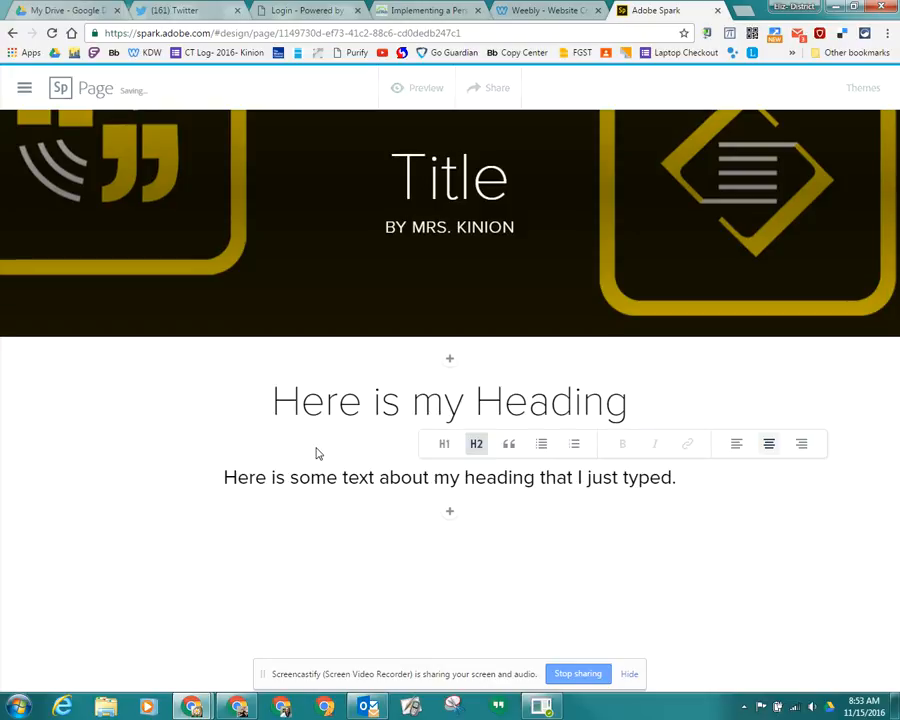
left_click(474, 446)
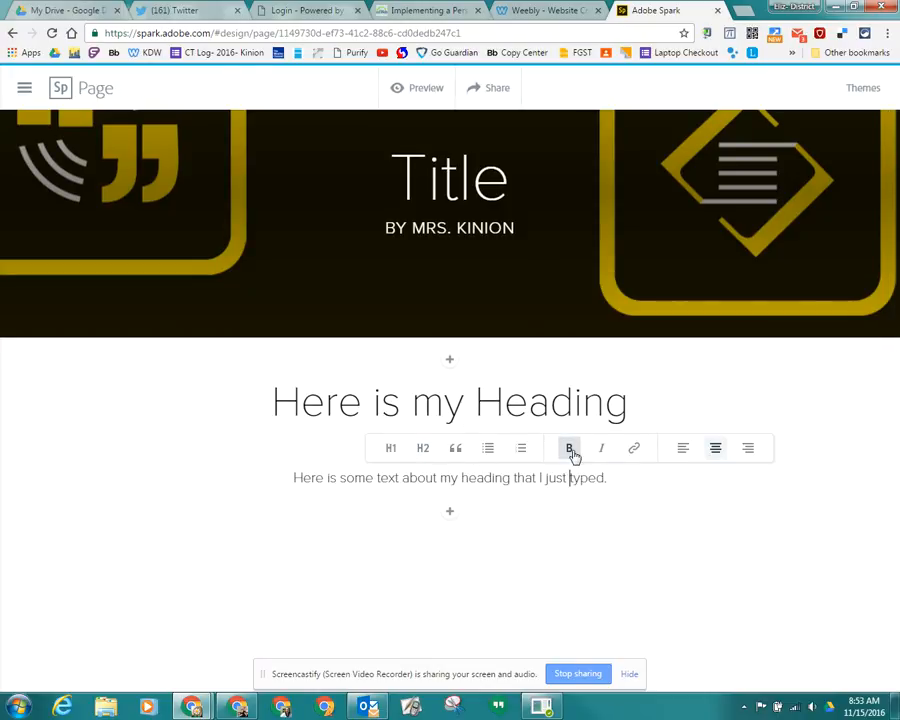
- Make the whole sentence below the heading bold and italic
left_click_drag(612, 477, 288, 480)
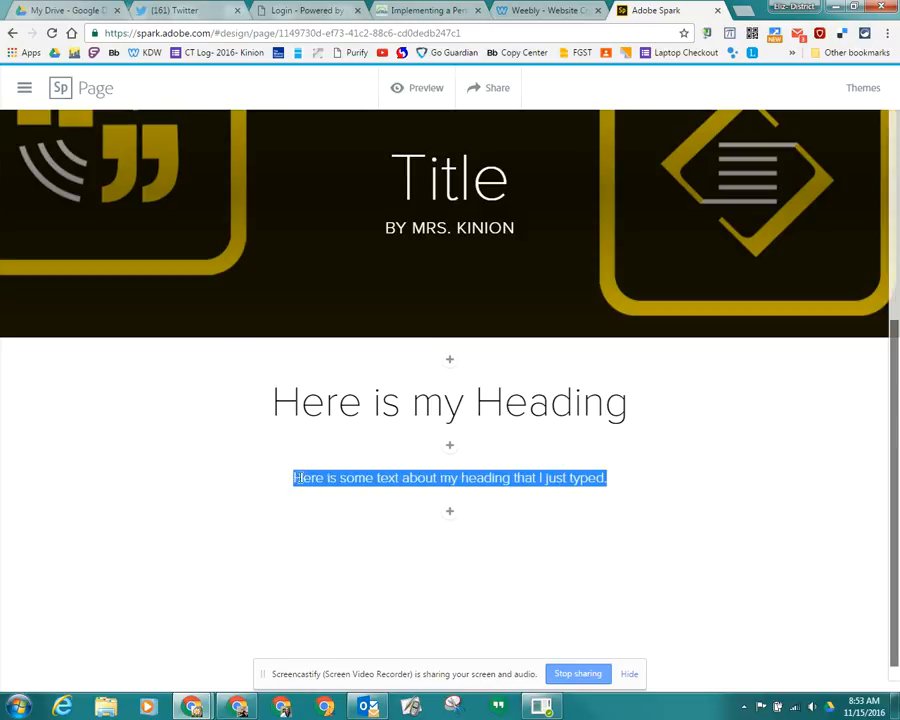
left_click(453, 448)
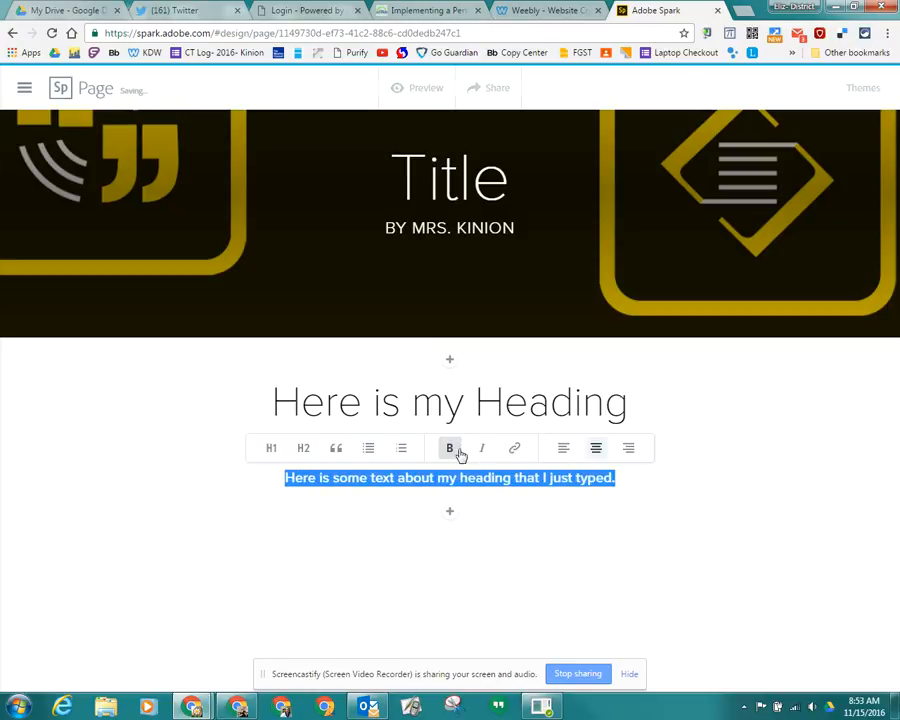
left_click(482, 455)
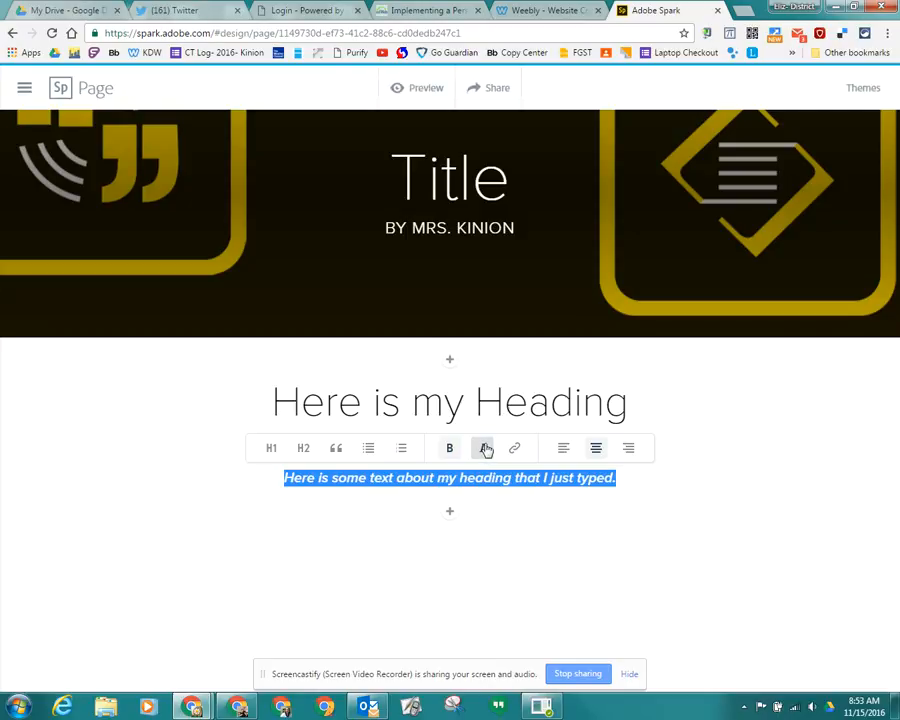
left_click(581, 521)
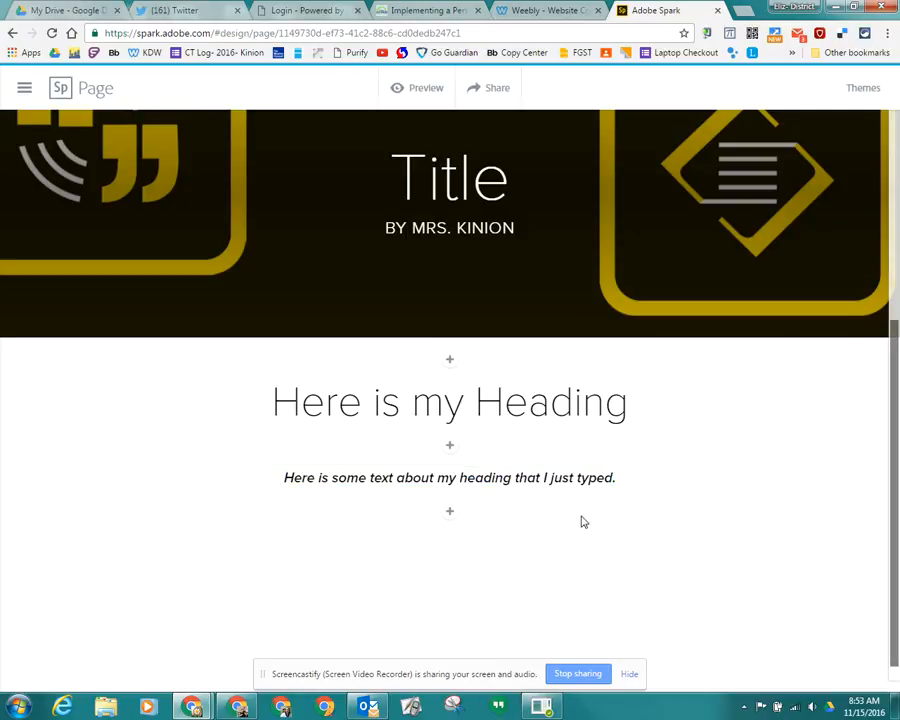
- Search for Creative Commons photos of "dog" and insert the brown and black dog's profile photo below the sentence
left_click(450, 512)
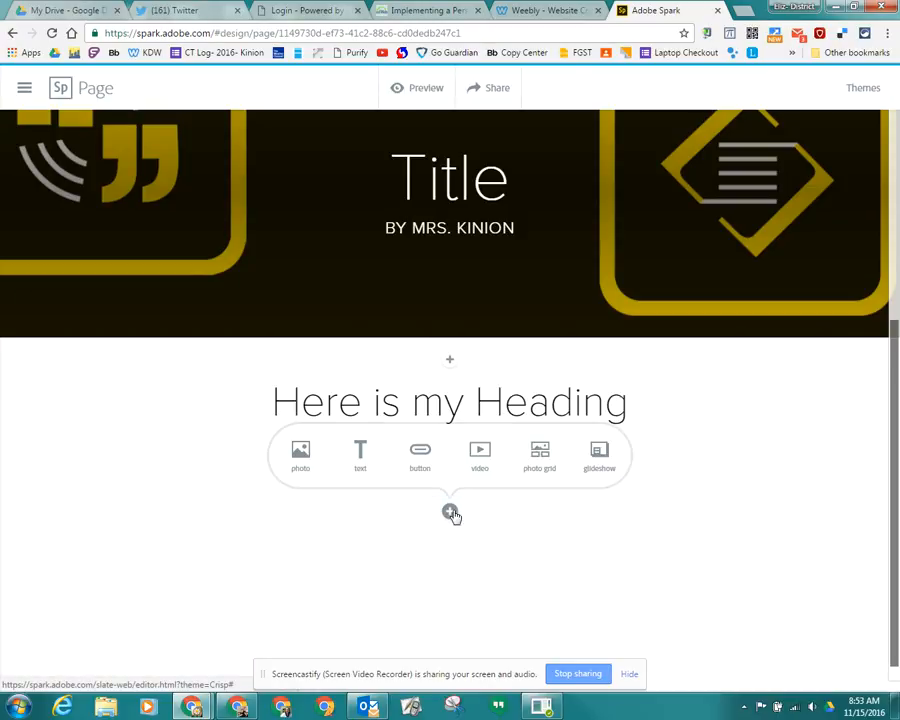
left_click(301, 456)
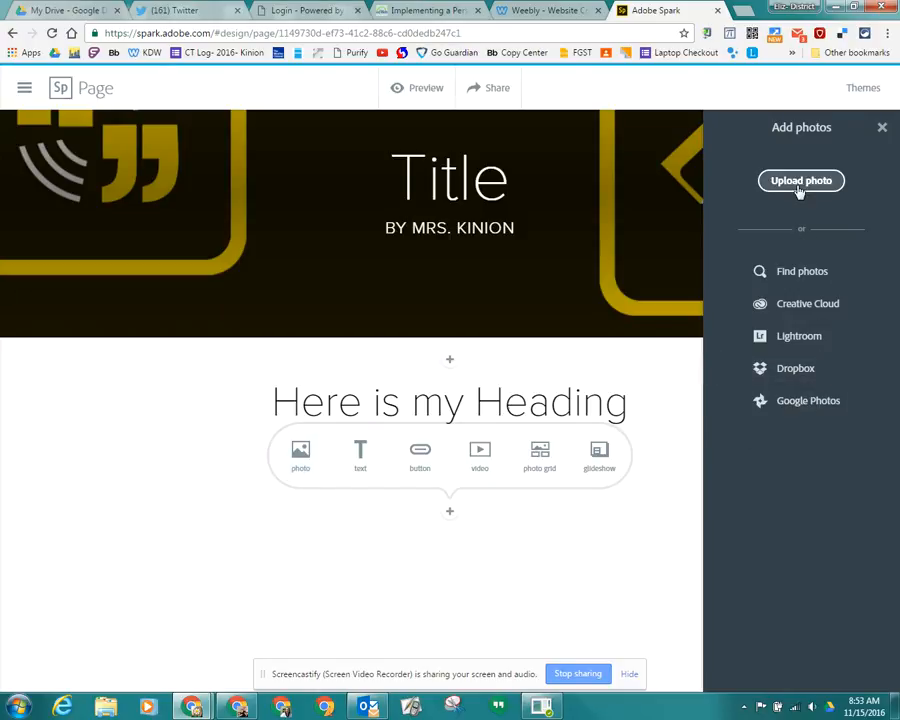
left_click(816, 286)
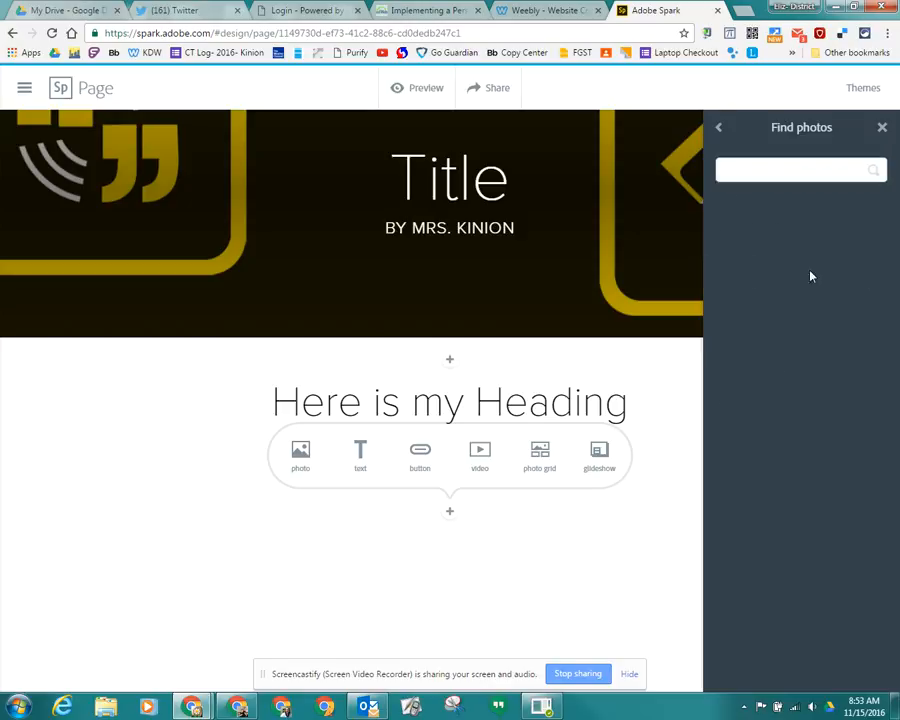
left_click(801, 174)
type("dog")
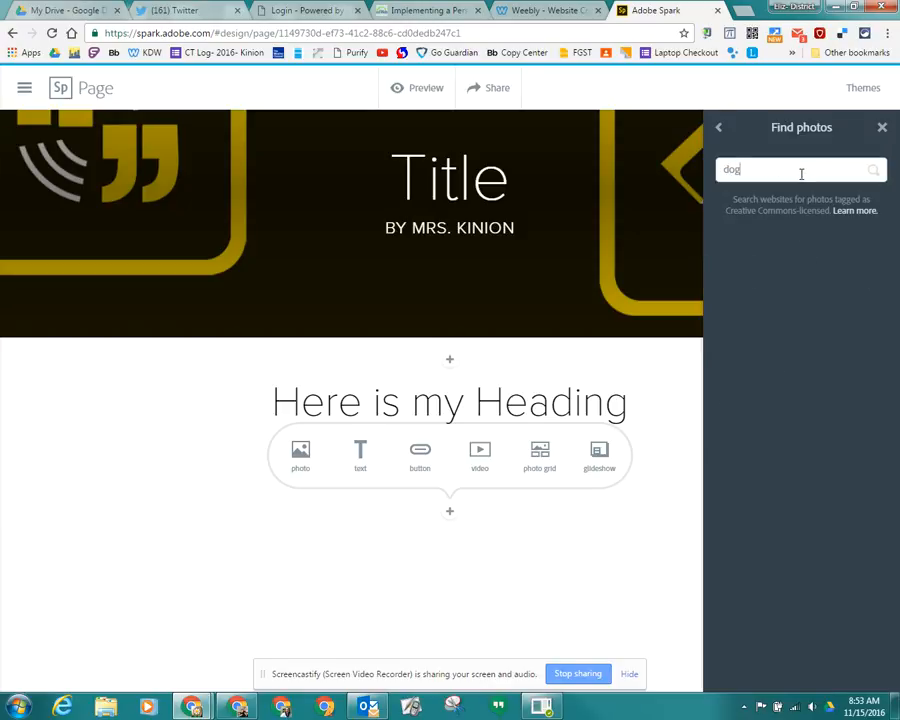
key("Return")
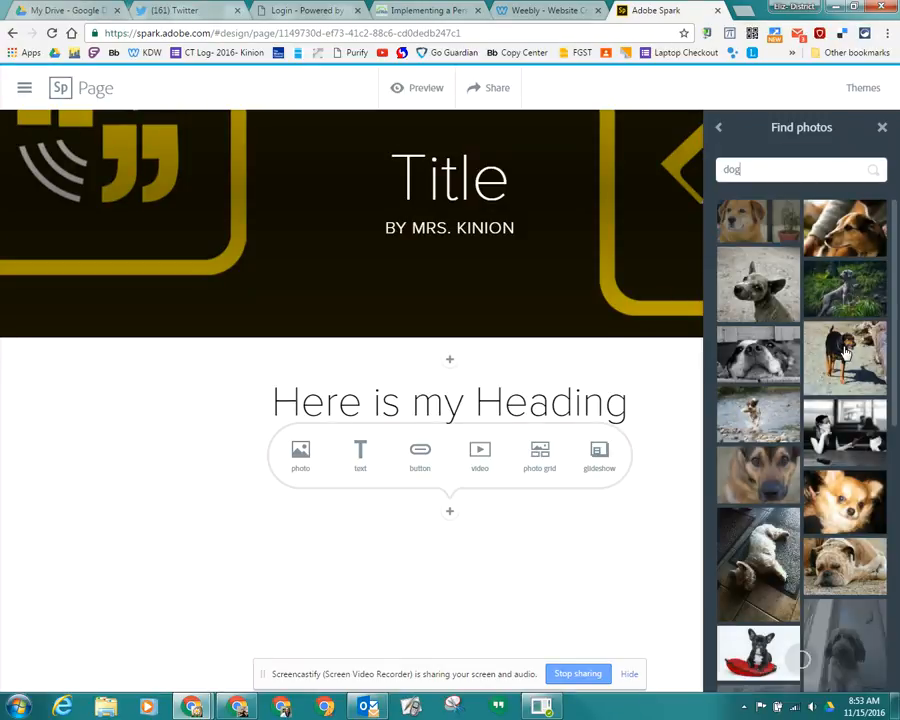
left_click(870, 236)
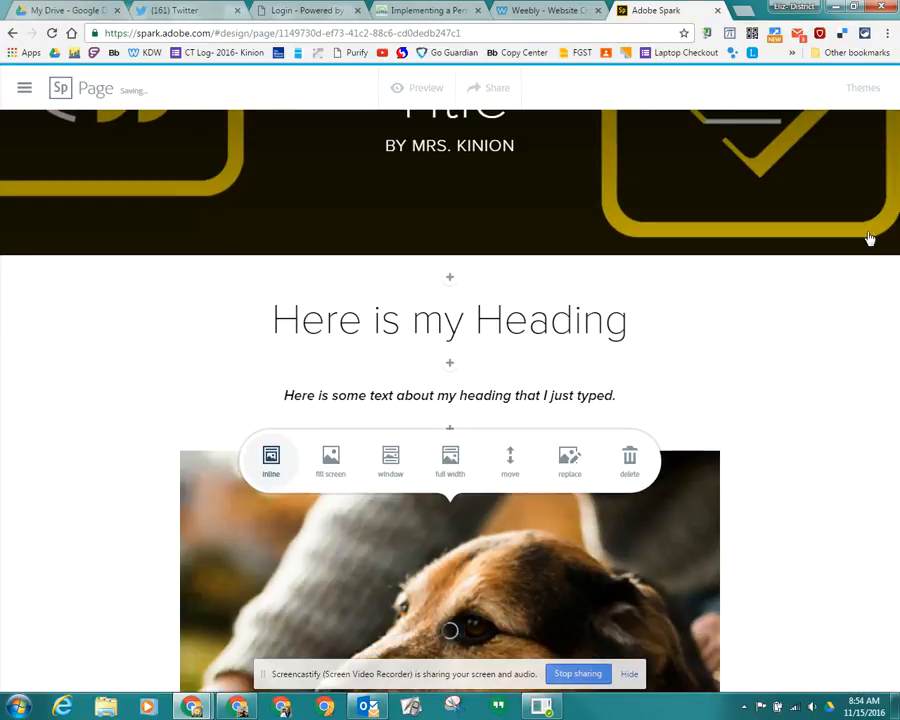
- Change the inserted dog photo's layout from inline to fill screen
scroll(755, 572, "down", 2)
scroll(755, 565, "up", 1)
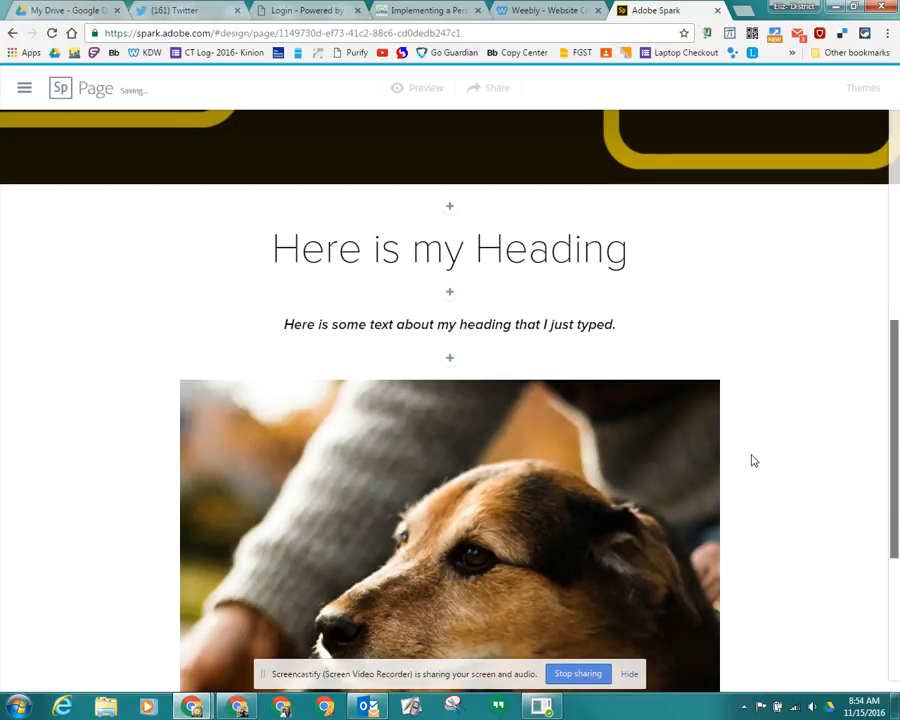
left_click(465, 526)
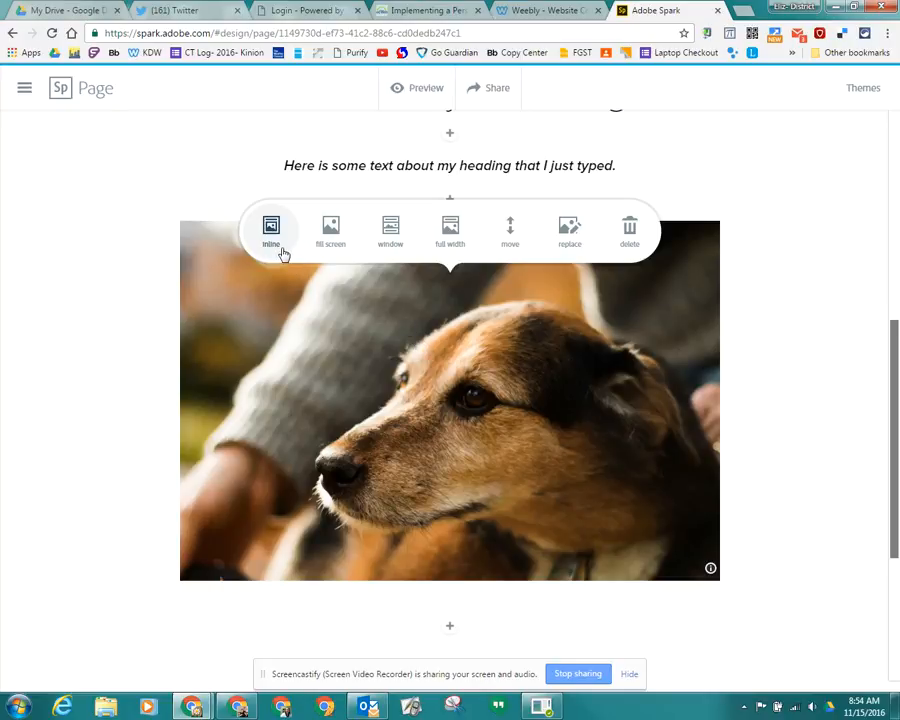
left_click(340, 231)
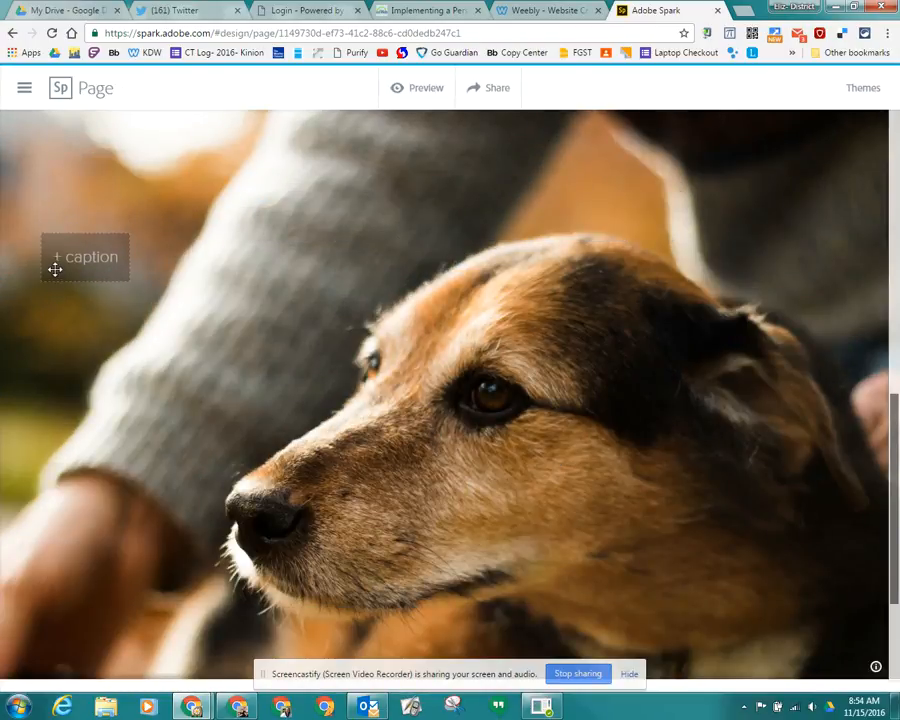
- Try the window layout on the dog photo and check how it behaves while the page scrolls
left_click(485, 323)
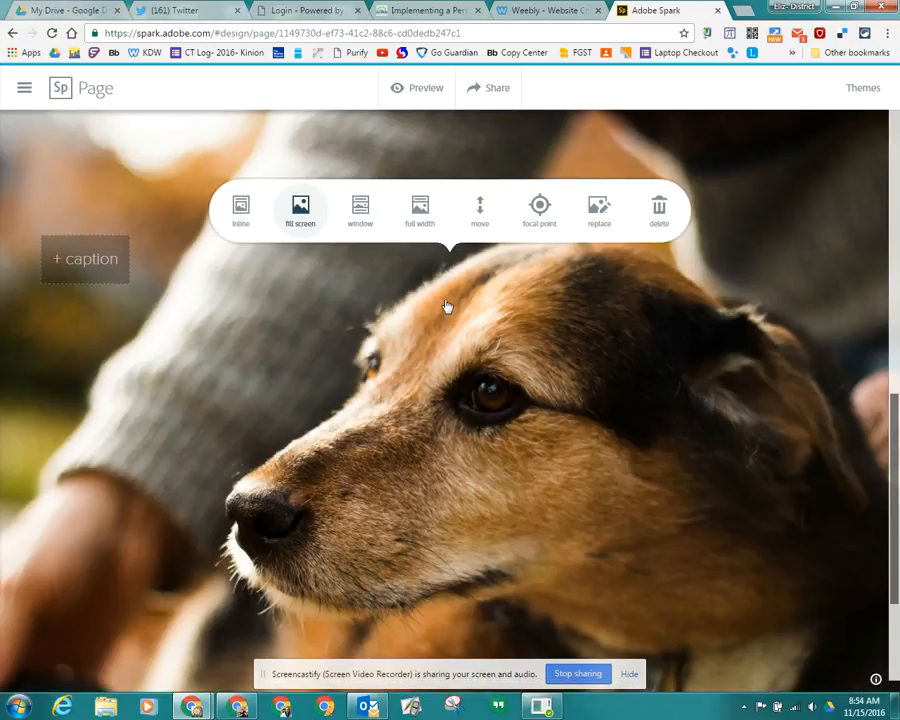
left_click(362, 220)
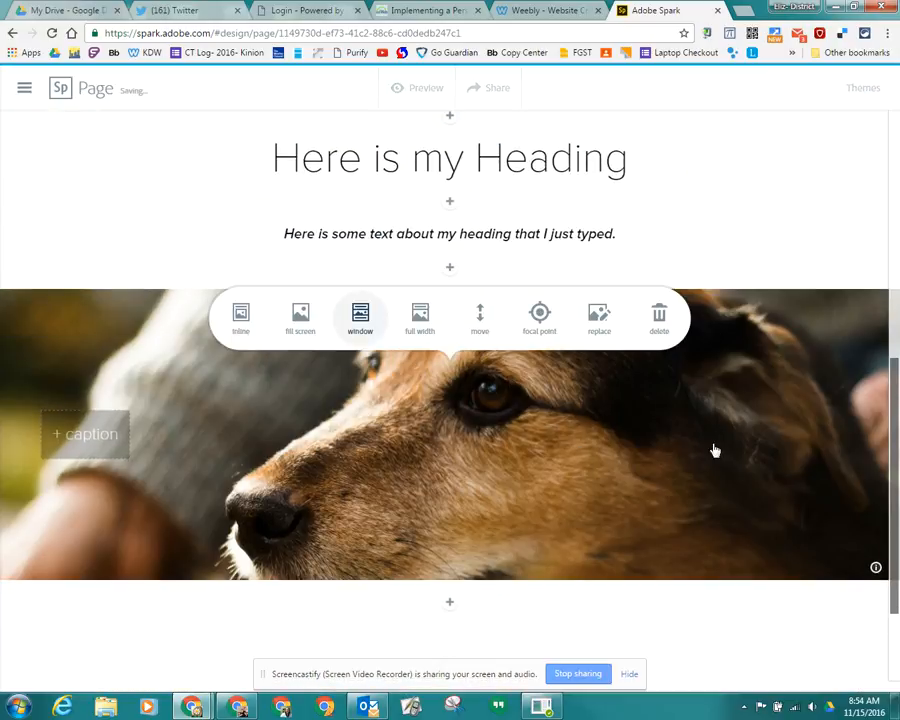
scroll(713, 450, "down", 2)
scroll(719, 422, "up", 4)
scroll(719, 422, "down", 4)
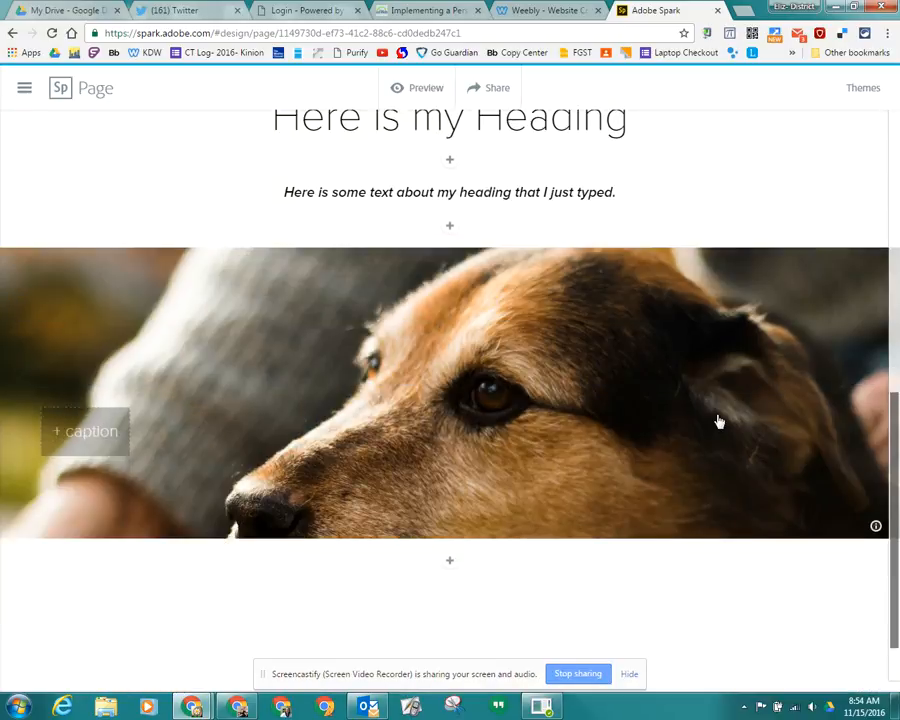
scroll(719, 422, "up", 2)
- Try the full width layout on the dog photo and look over the result
left_click(446, 434)
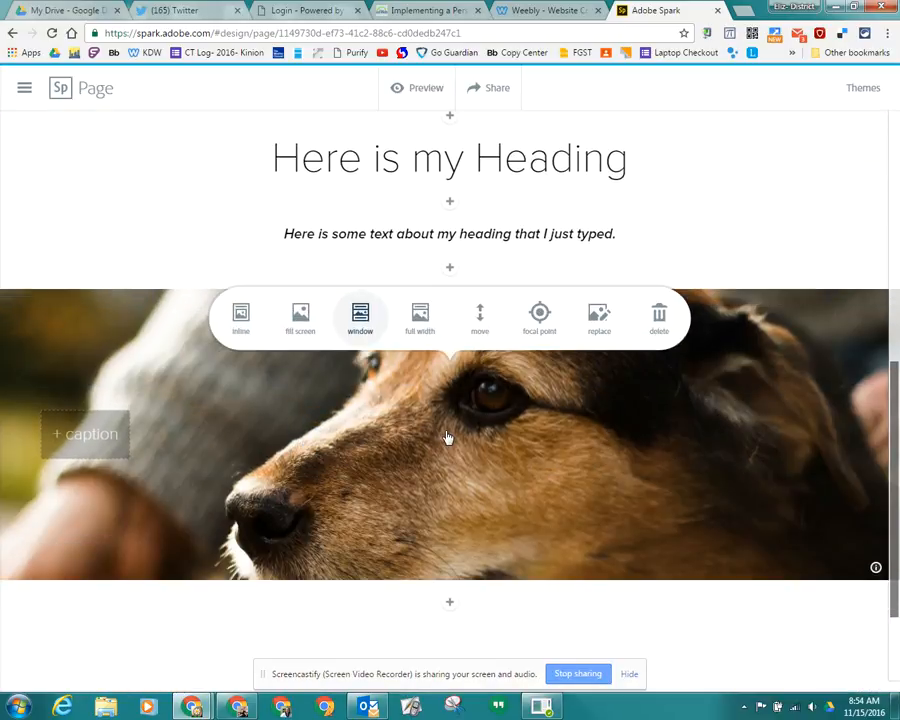
left_click(421, 322)
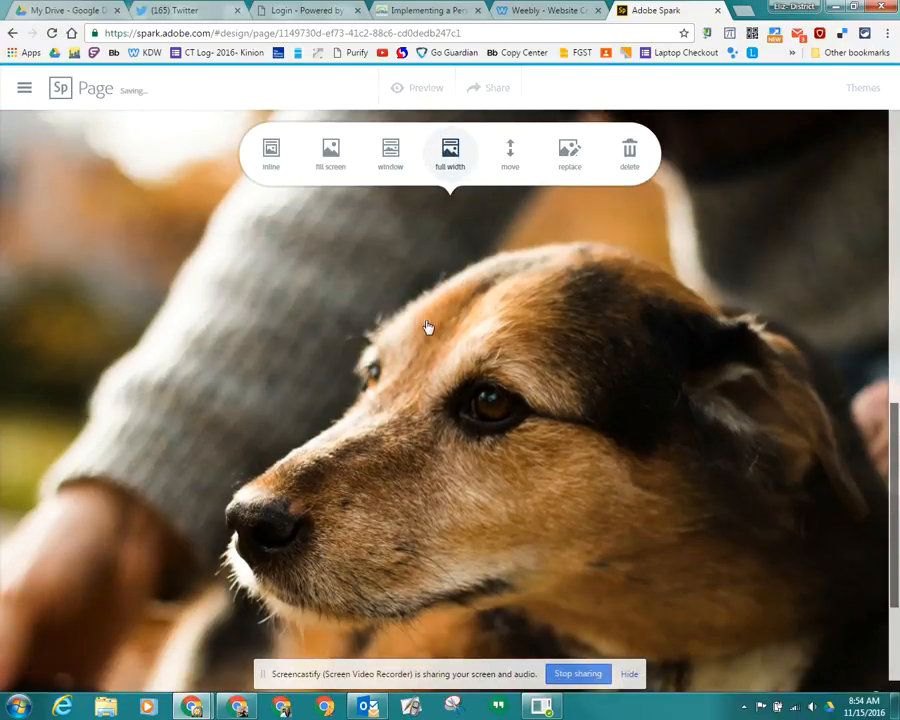
scroll(594, 476, "down", 3)
scroll(594, 476, "up", 3)
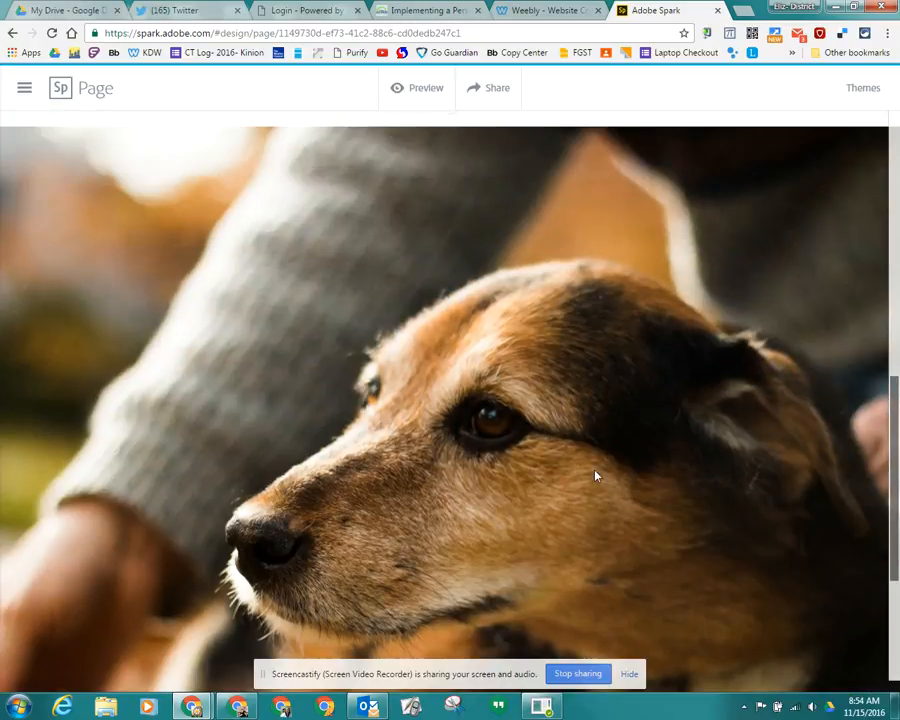
- Set the dog photo back to the window layout
left_click(502, 344)
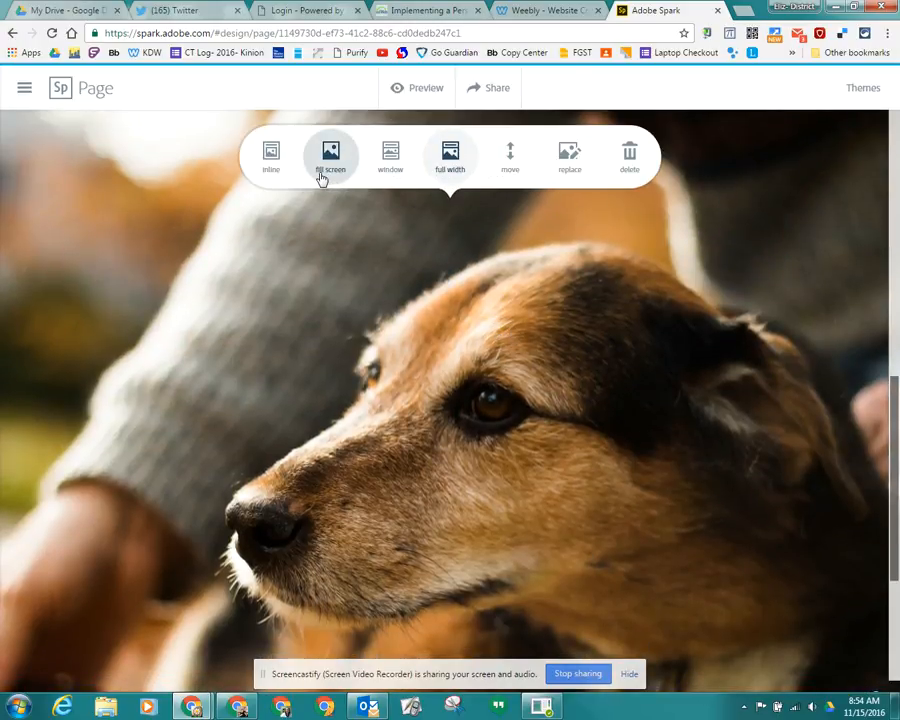
left_click(397, 166)
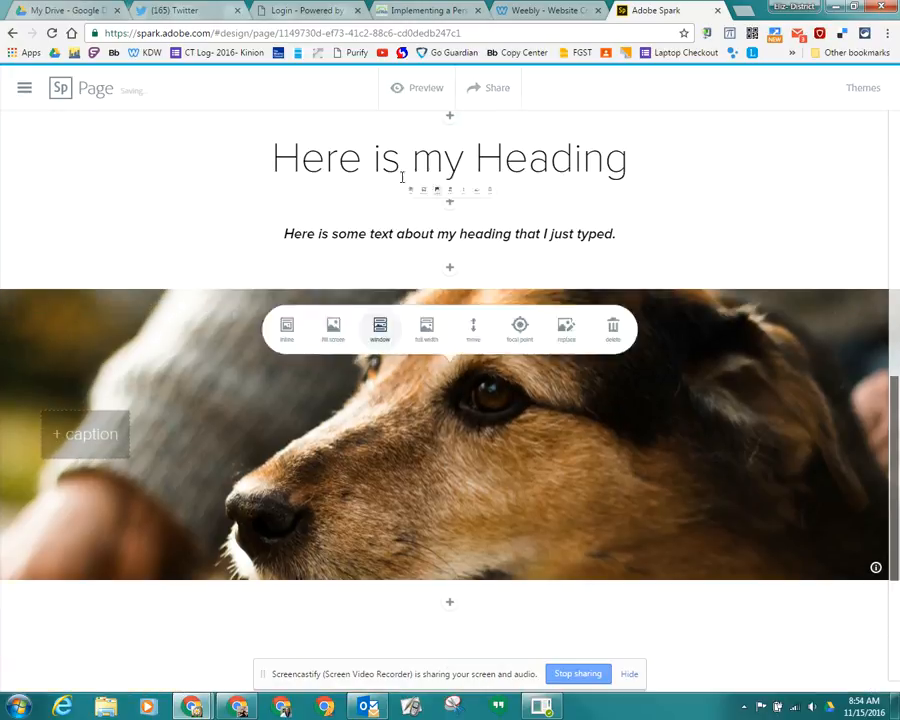
scroll(714, 408, "down", 1)
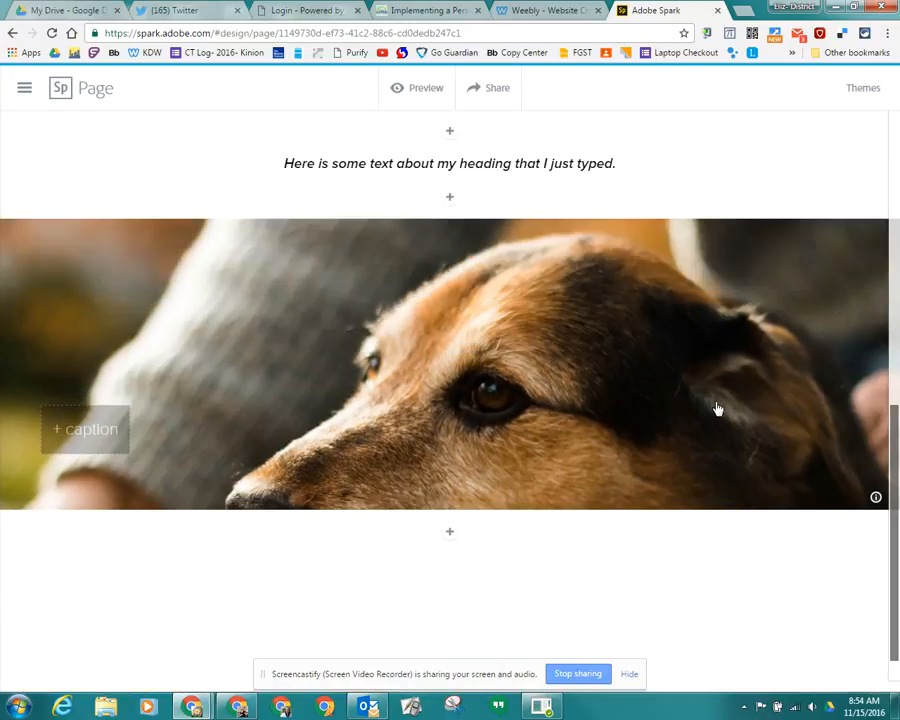
- Add the caption "Dog" to the dog photo
scroll(712, 408, "up", 2)
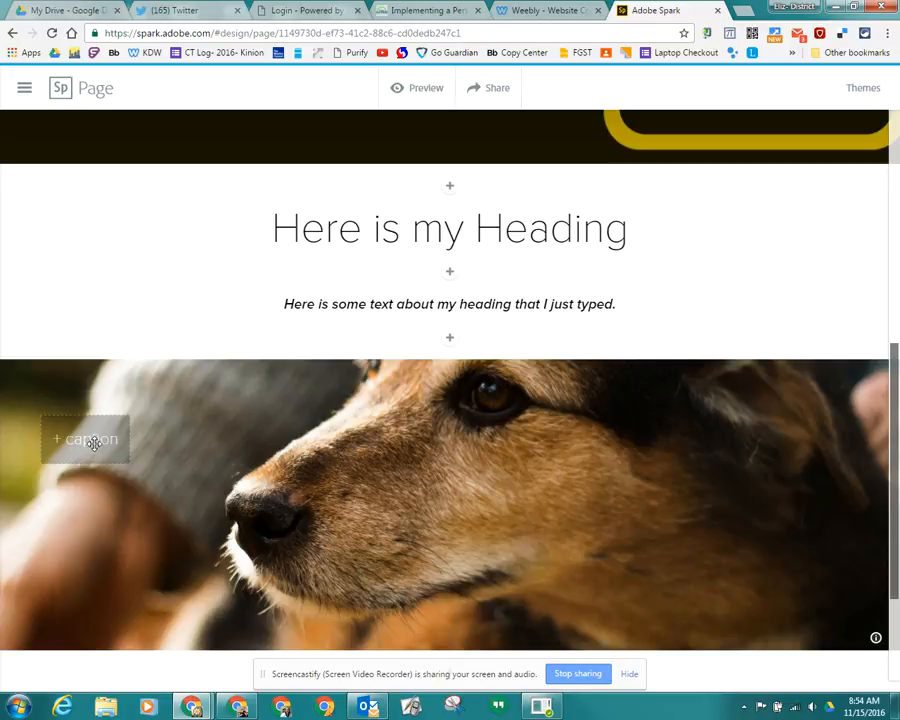
left_click(90, 439)
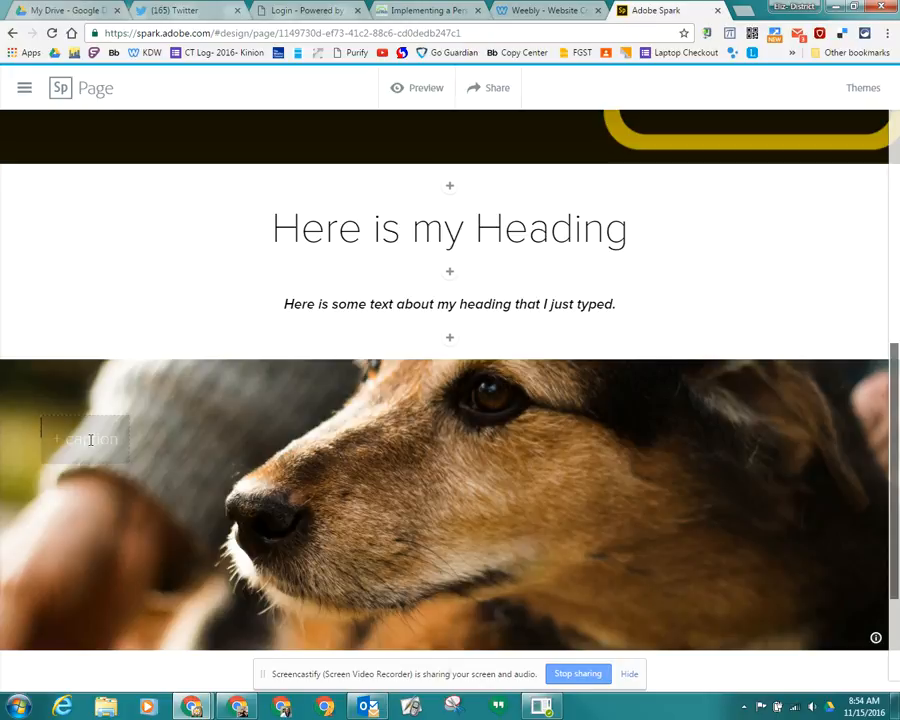
type("Dog")
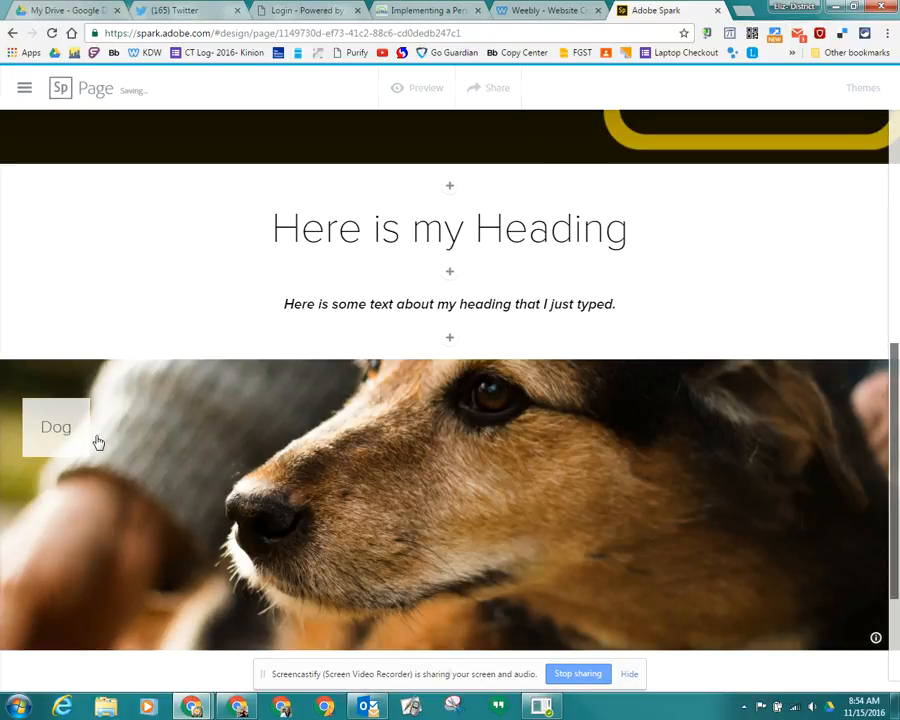
- Select the captioned dog photo and look over how it sits in the page beneath the heading
left_click(205, 550)
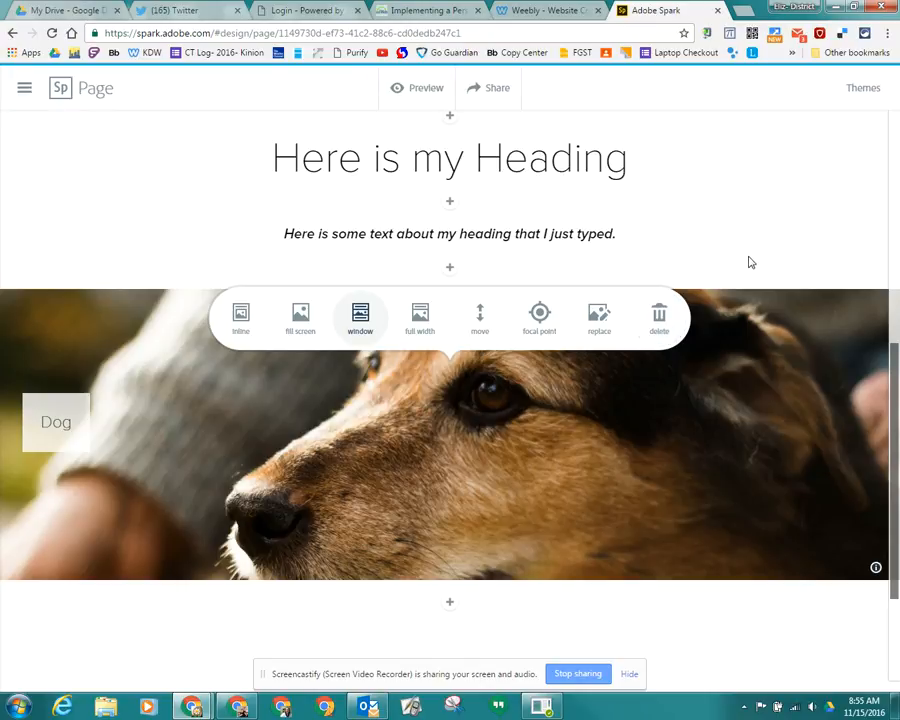
scroll(605, 214, "up", 3)
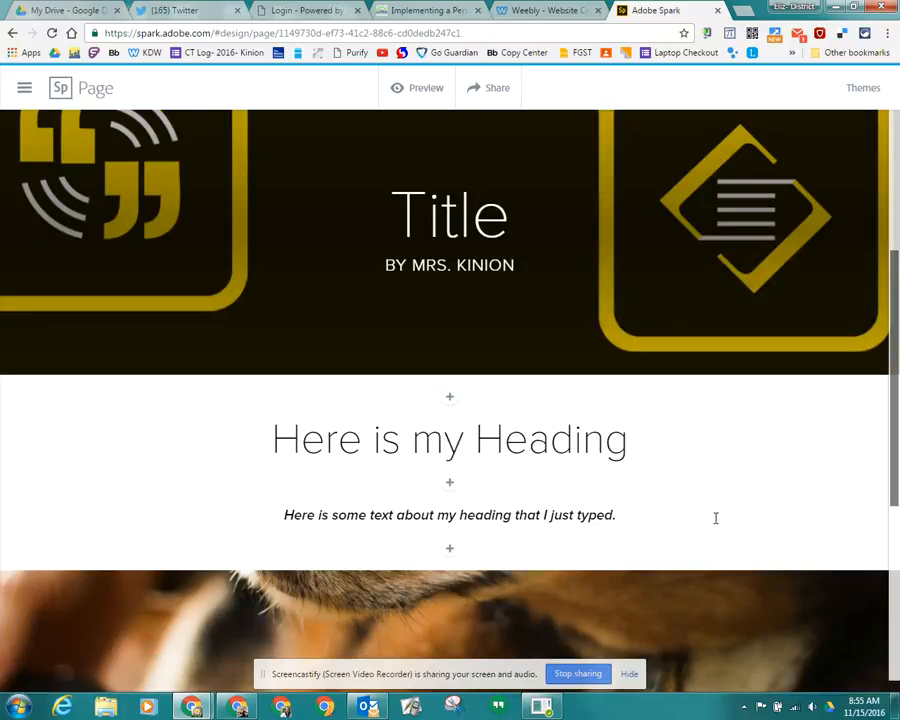
scroll(660, 482, "down", 1)
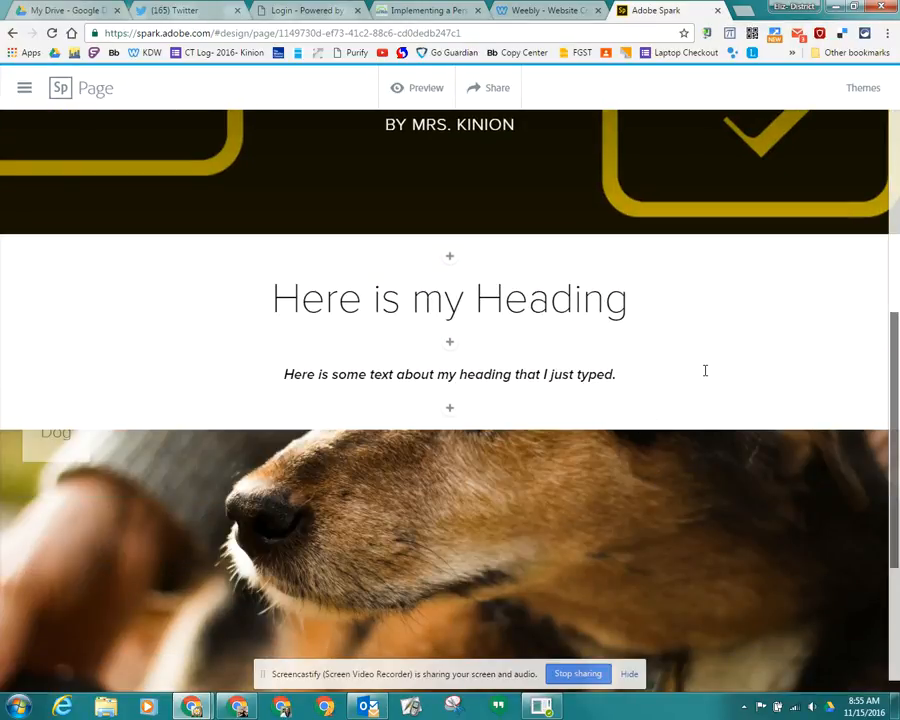
- Open the theme choices for the page and browse through the available designs
left_click(857, 90)
left_click_drag(890, 180, 895, 541)
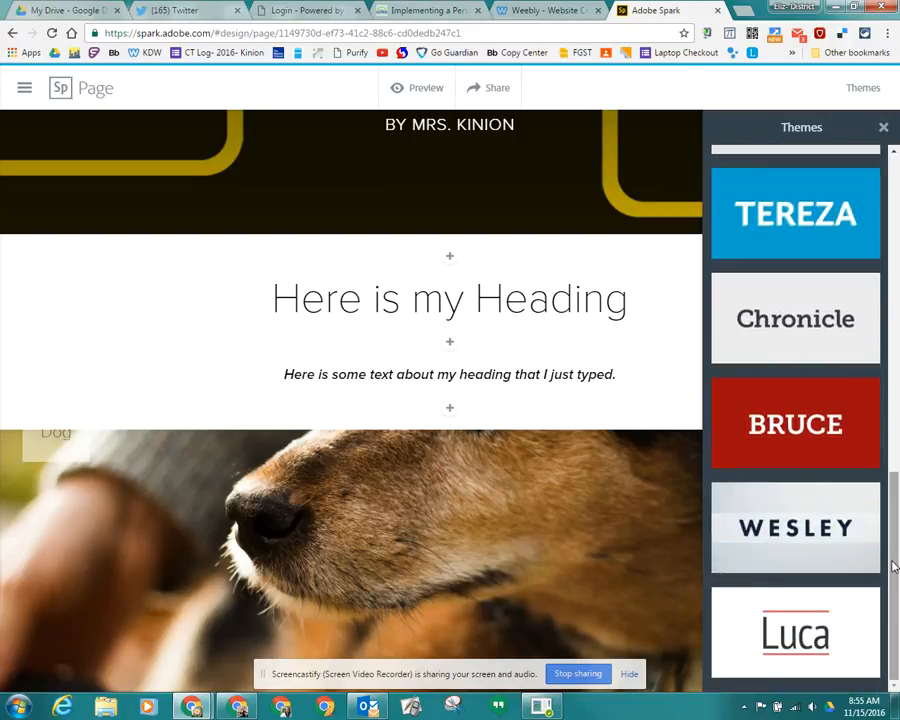
scroll(795, 518, "up", 10)
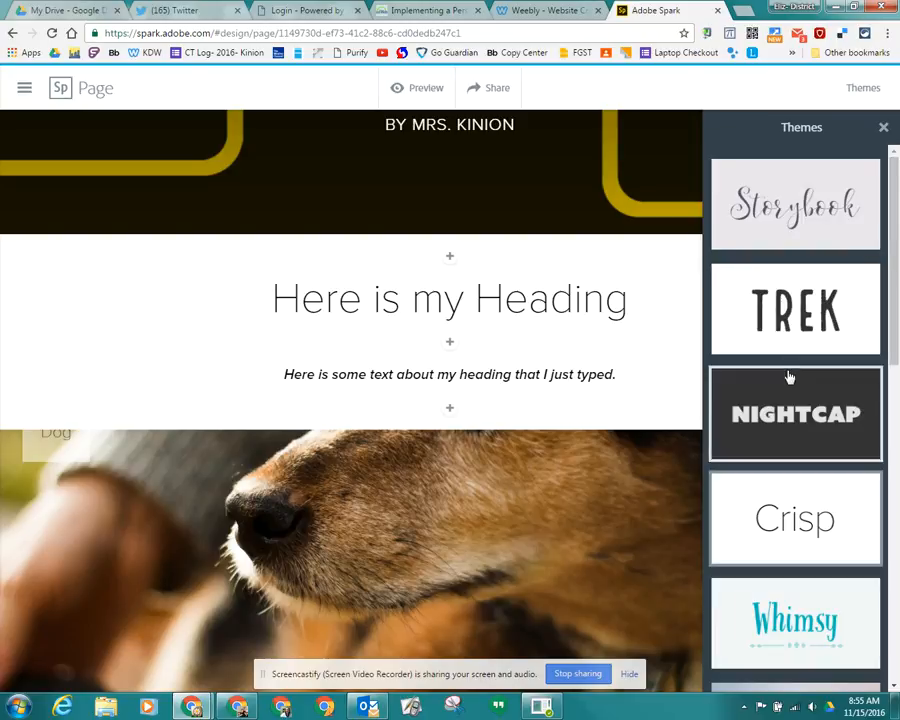
- Try the Trek, Whimsy and Nightcap themes on the page one after another
left_click(795, 310)
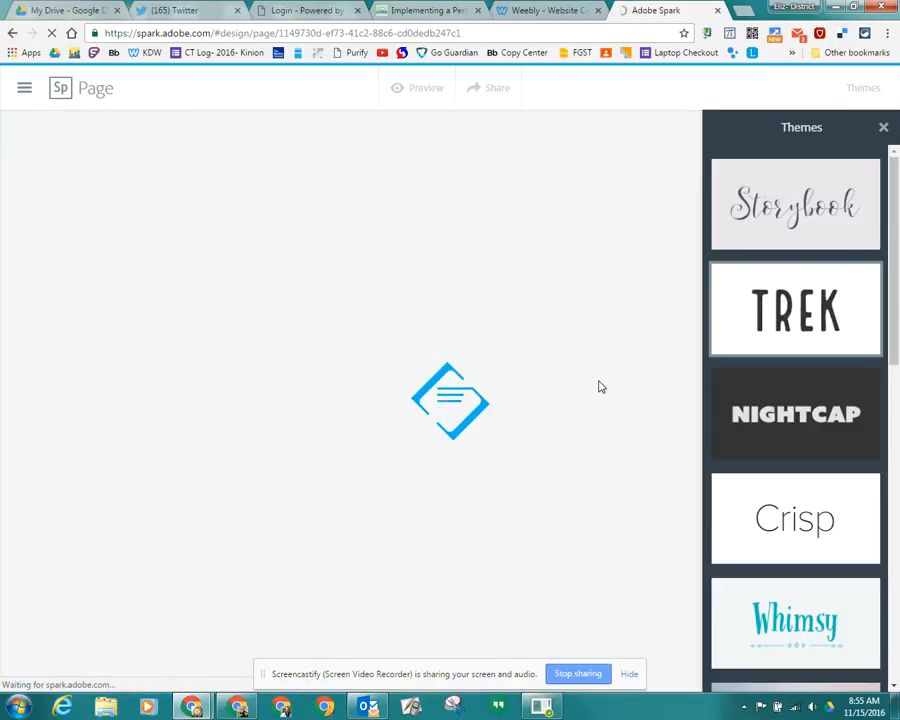
scroll(600, 380, "up", 2)
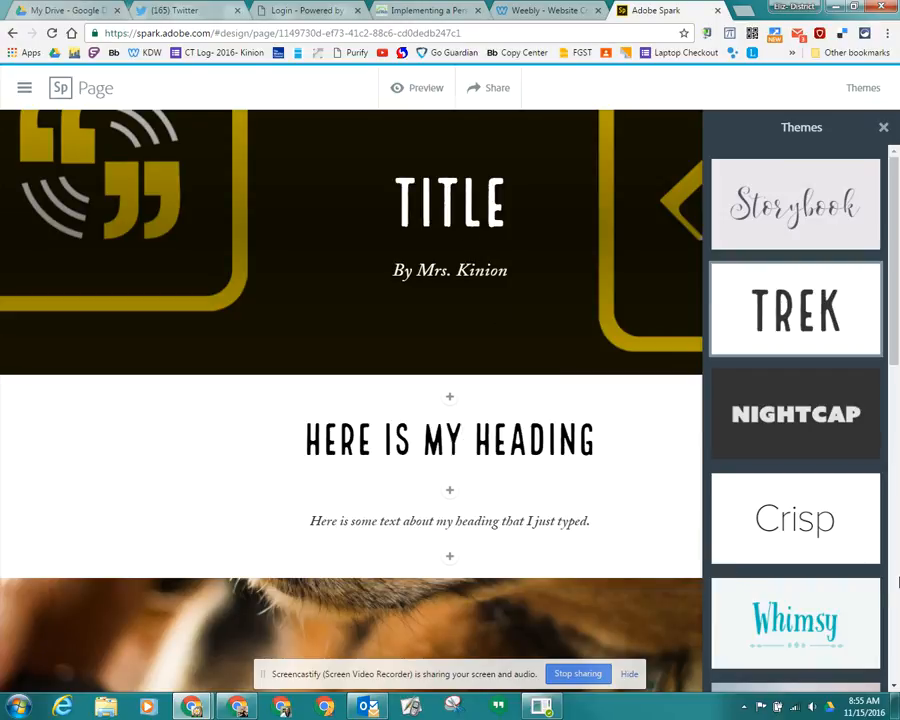
left_click(805, 625)
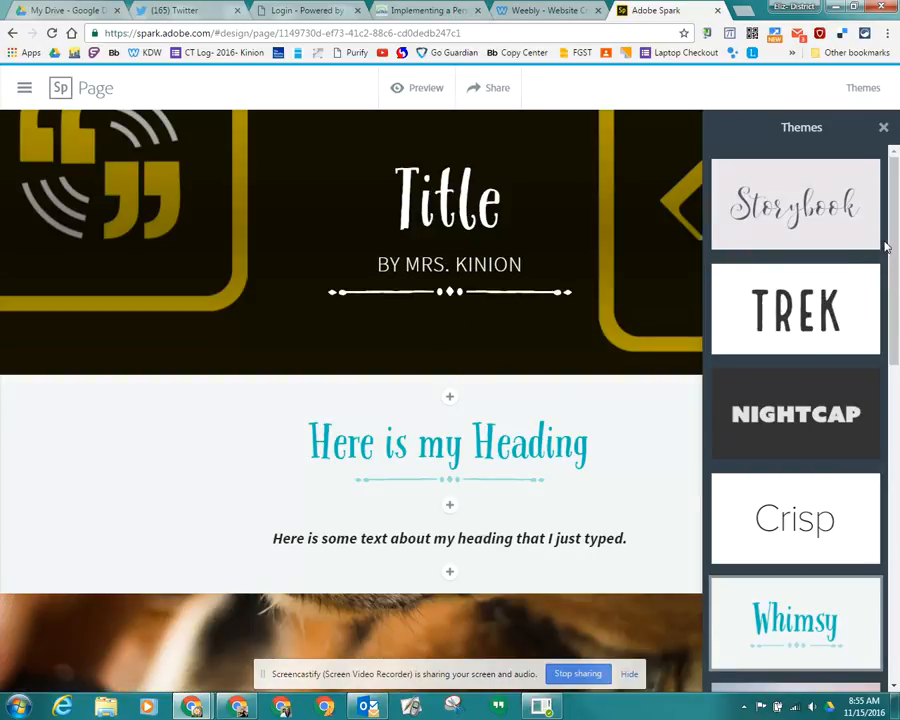
left_click(797, 424)
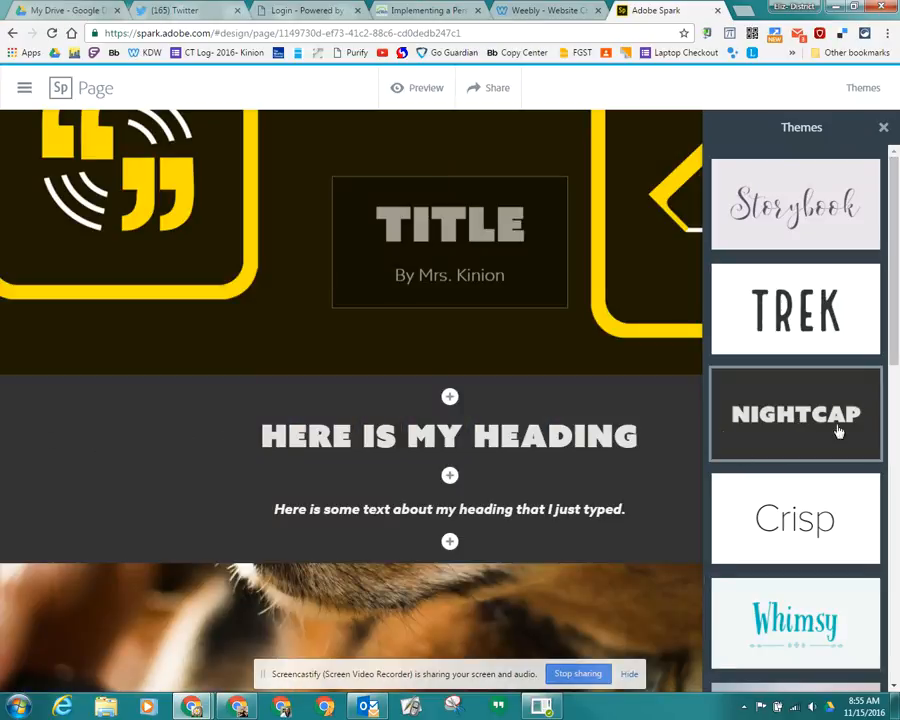
- Apply the Bruce theme to the page, look over the restyled content and close the theme choices
left_click_drag(890, 313, 886, 560)
left_click(814, 573)
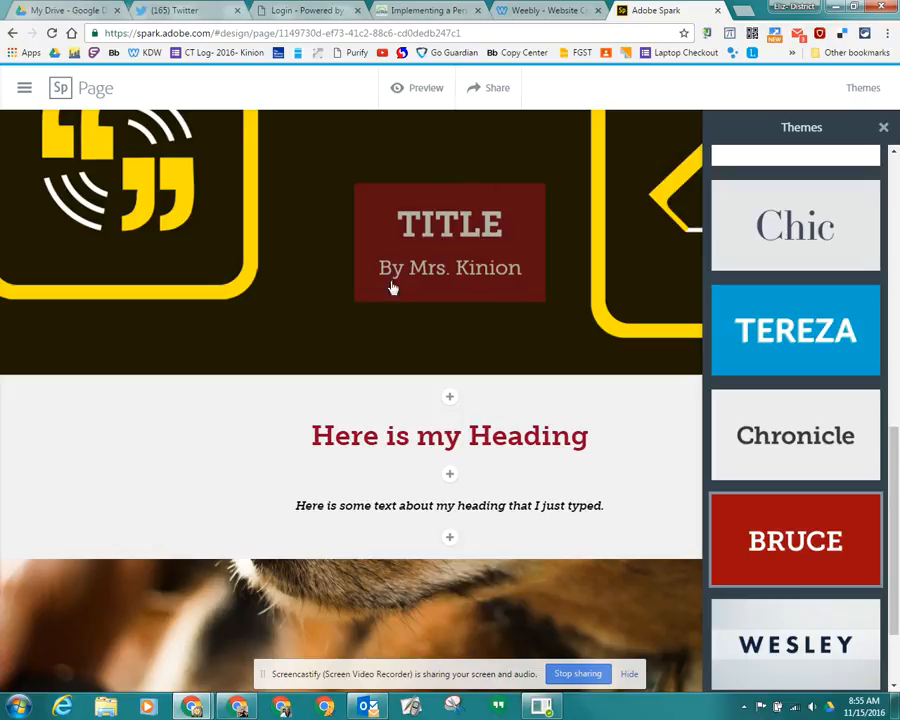
scroll(650, 463, "down", 4)
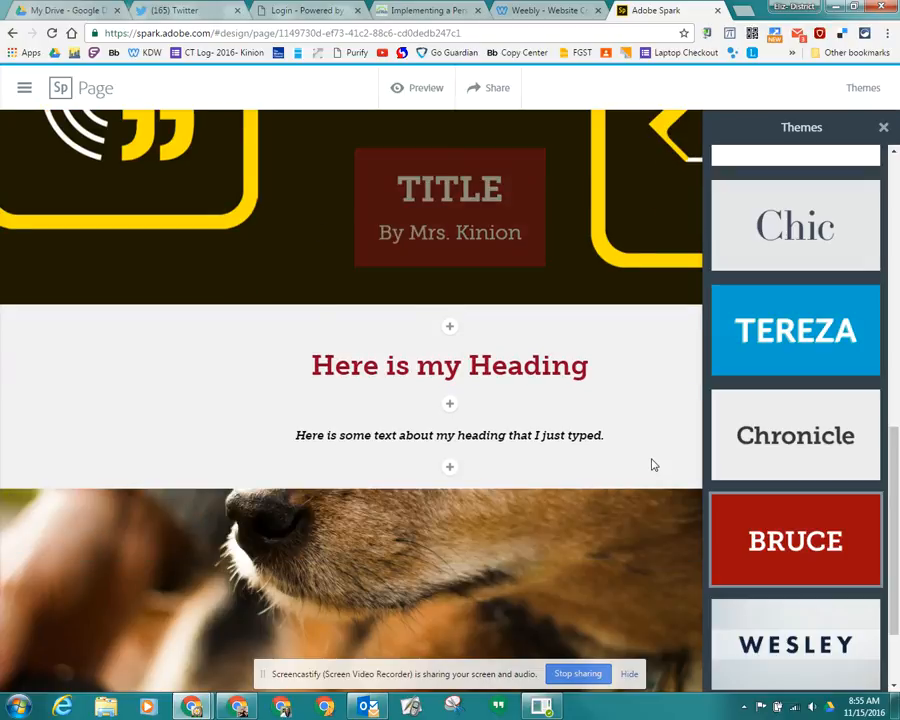
left_click(648, 462)
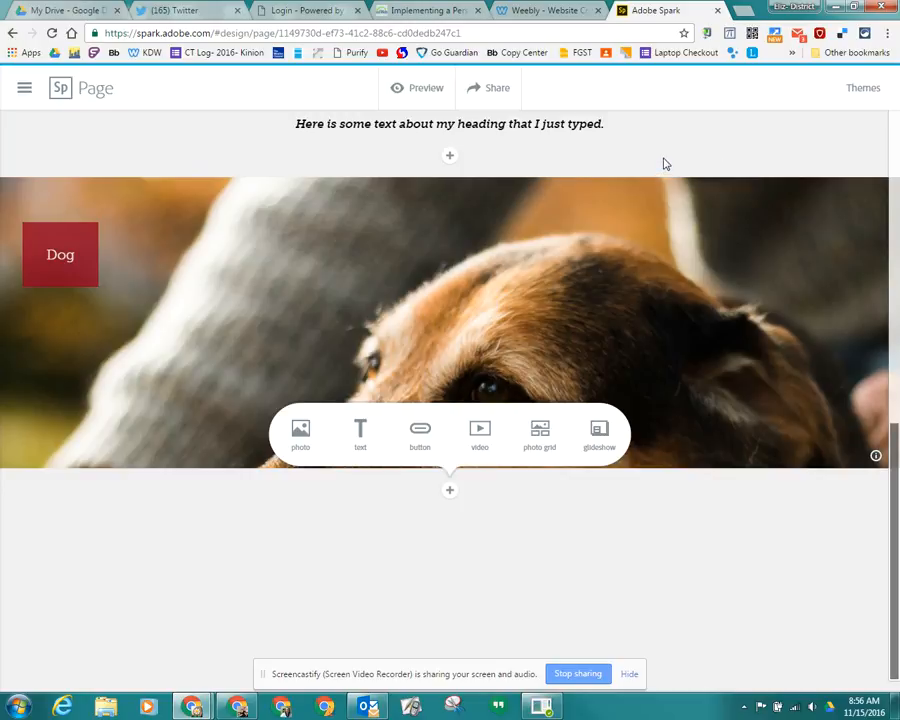
- Preview the finished page from the title down to the photo credits and back, and return to editing
left_click(420, 88)
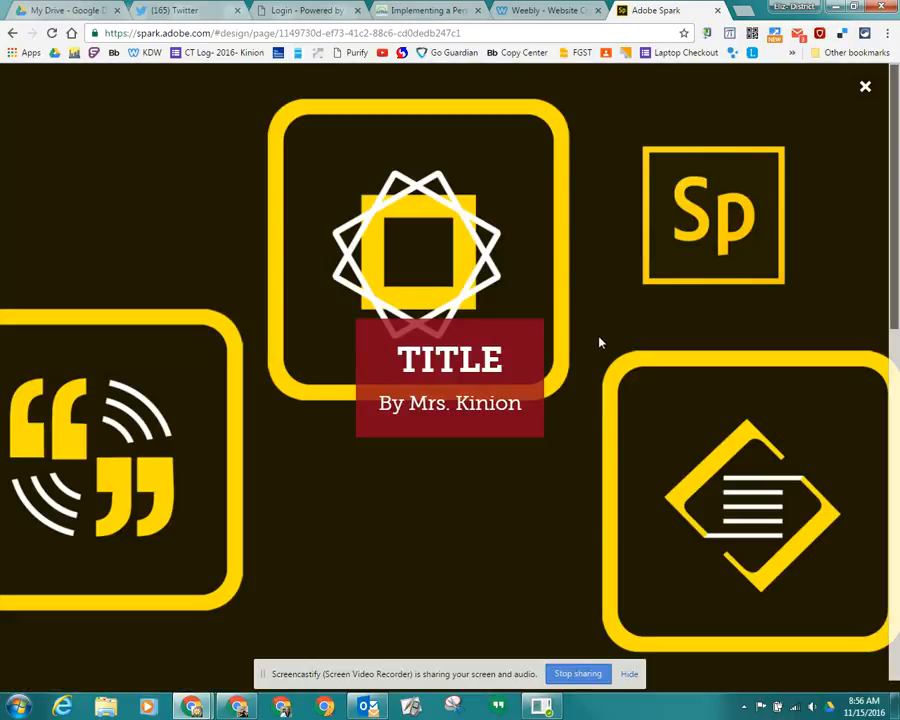
scroll(591, 311, "down", 1)
scroll(591, 311, "down", 5)
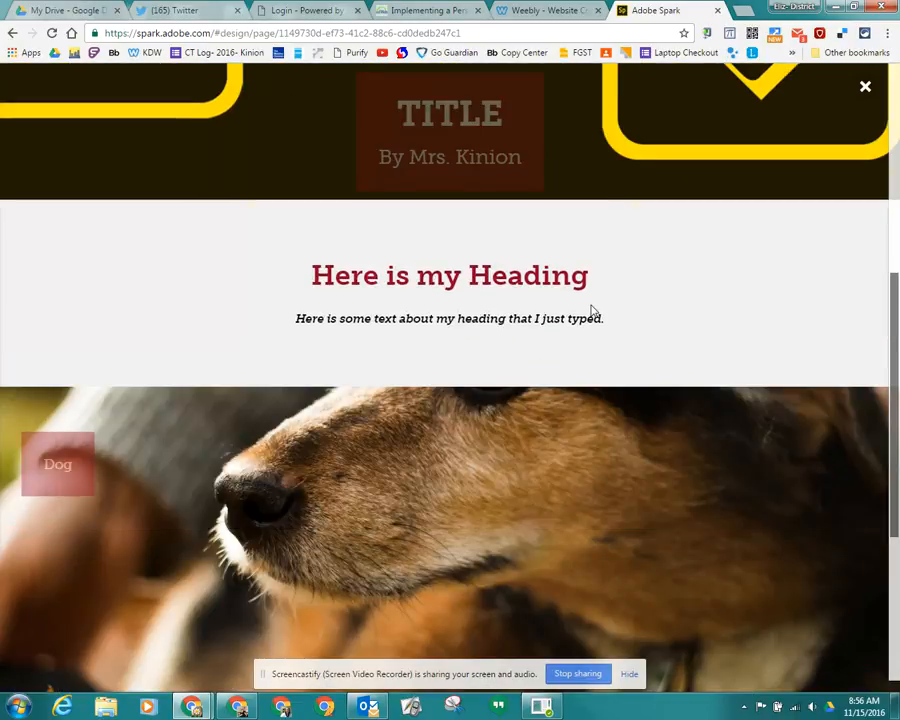
scroll(591, 311, "up", 2)
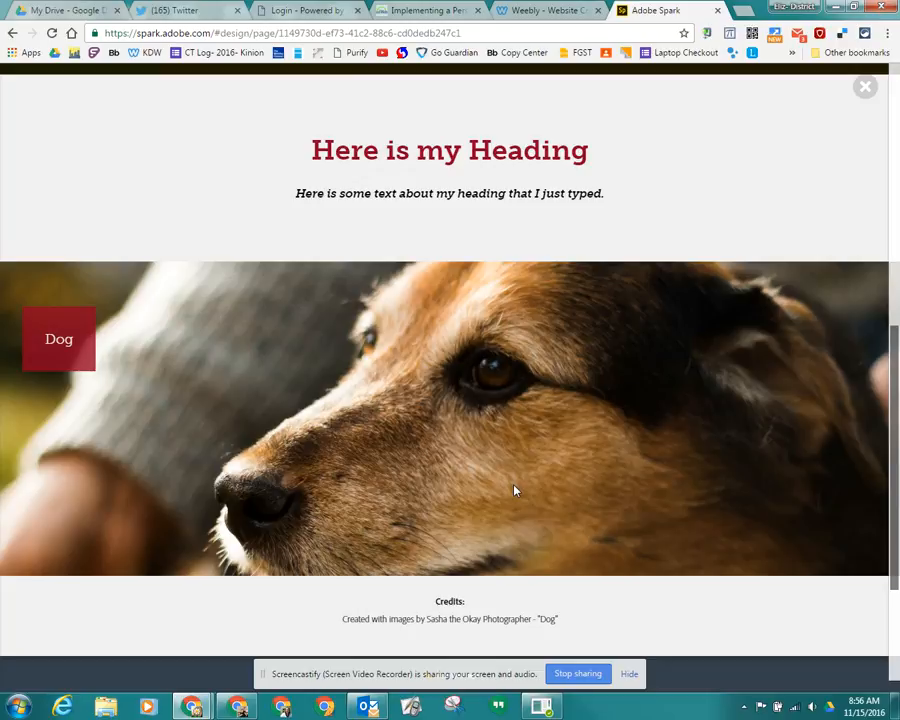
scroll(515, 490, "up", 1)
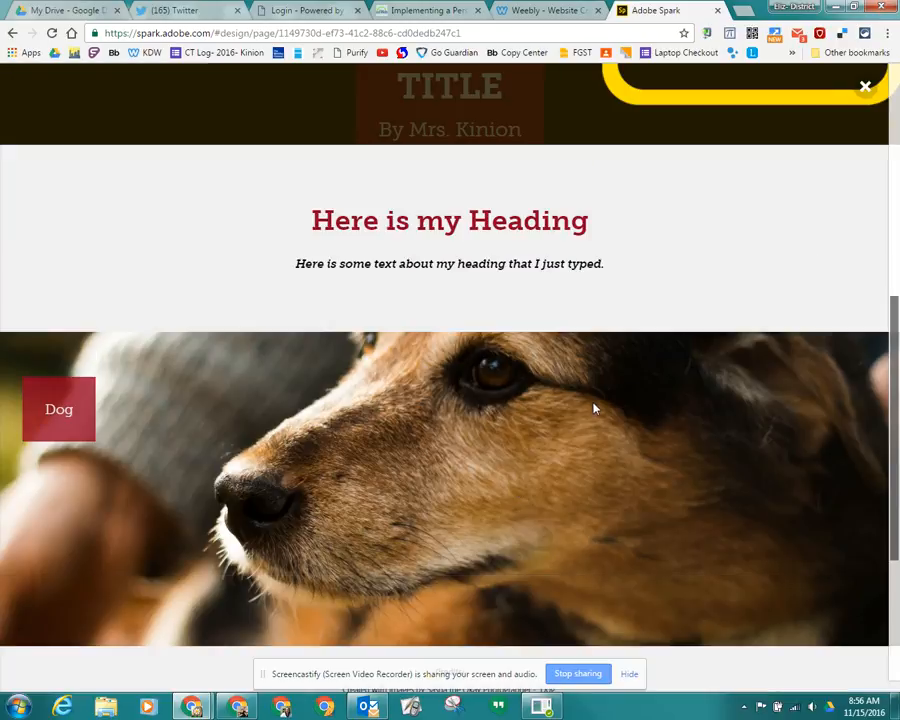
scroll(581, 456, "up", 5)
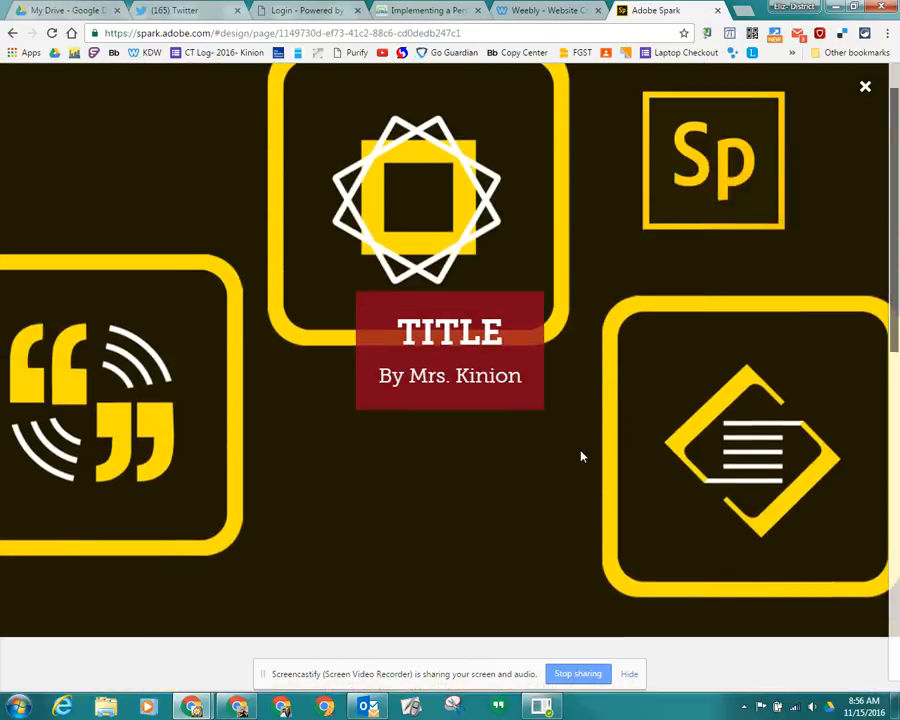
scroll(581, 456, "up", 1)
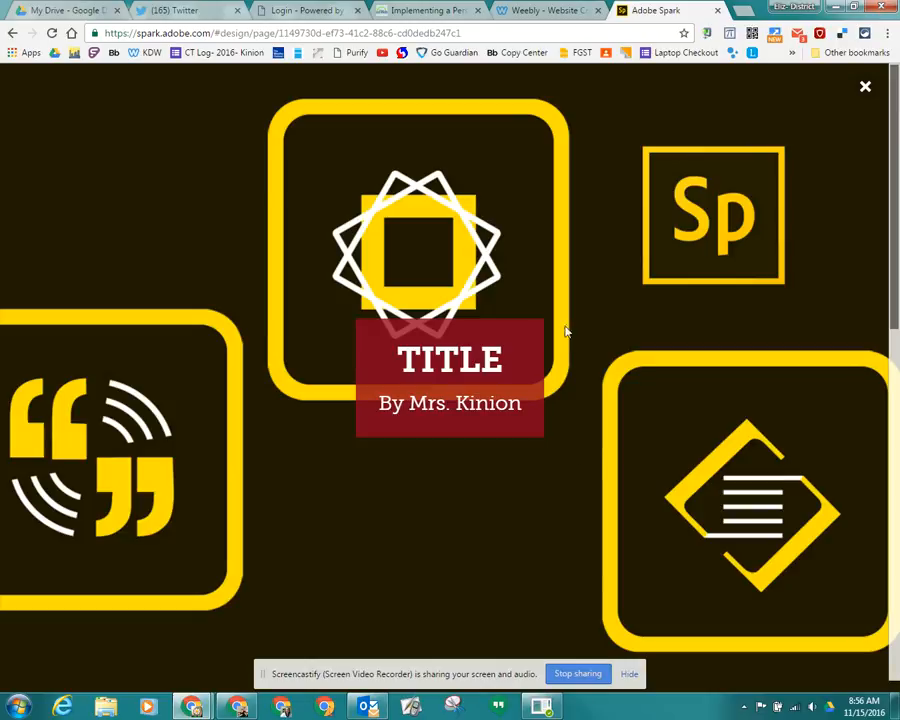
left_click(865, 90)
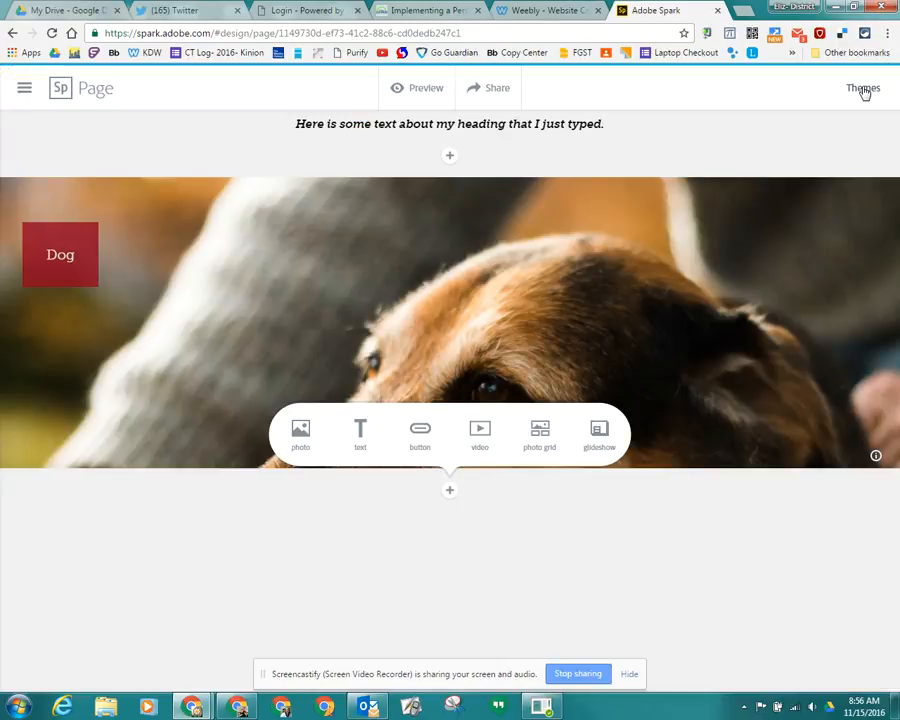
- Publish the page in the Education category with a public link and select the link's address
left_click(496, 93)
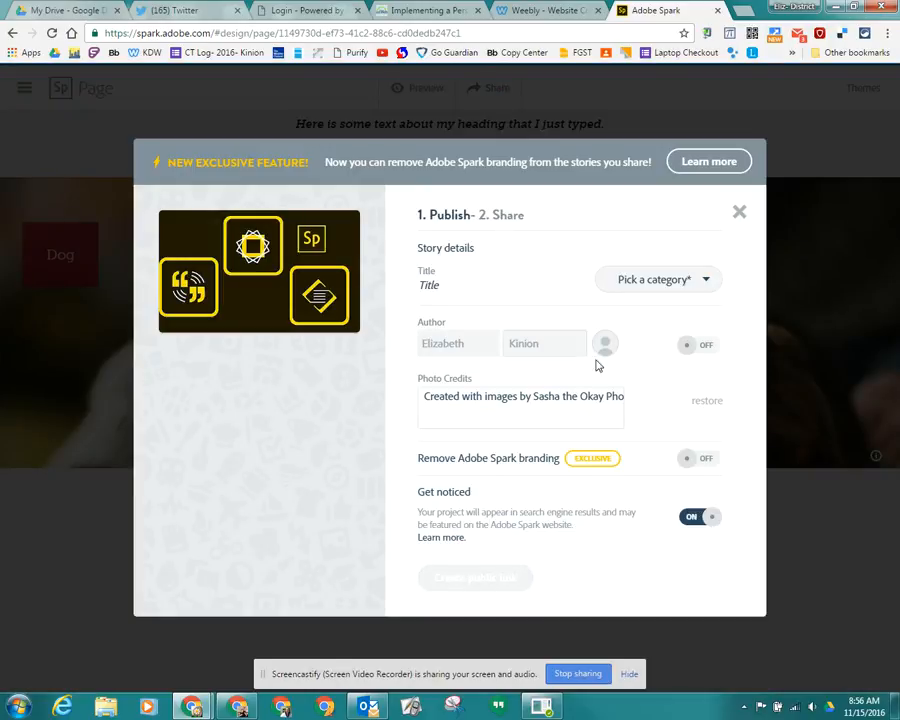
left_click(694, 280)
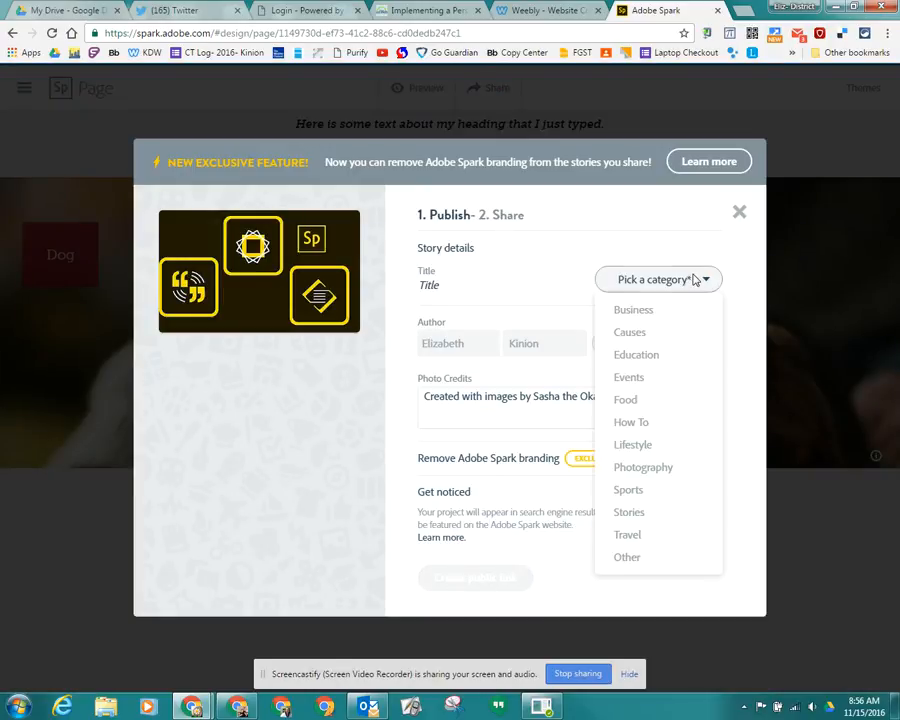
left_click(677, 356)
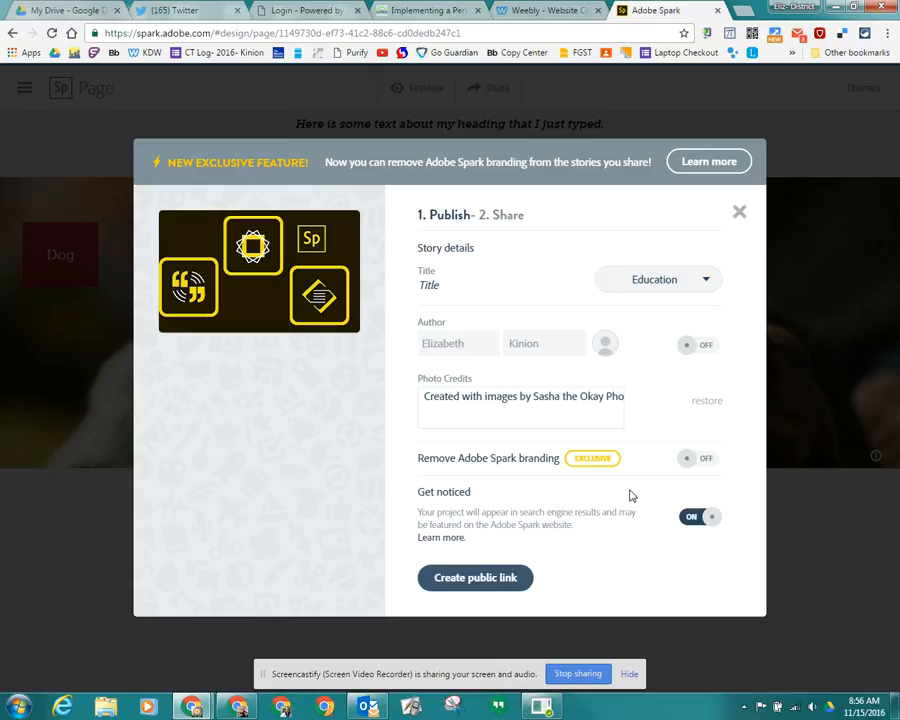
left_click(494, 588)
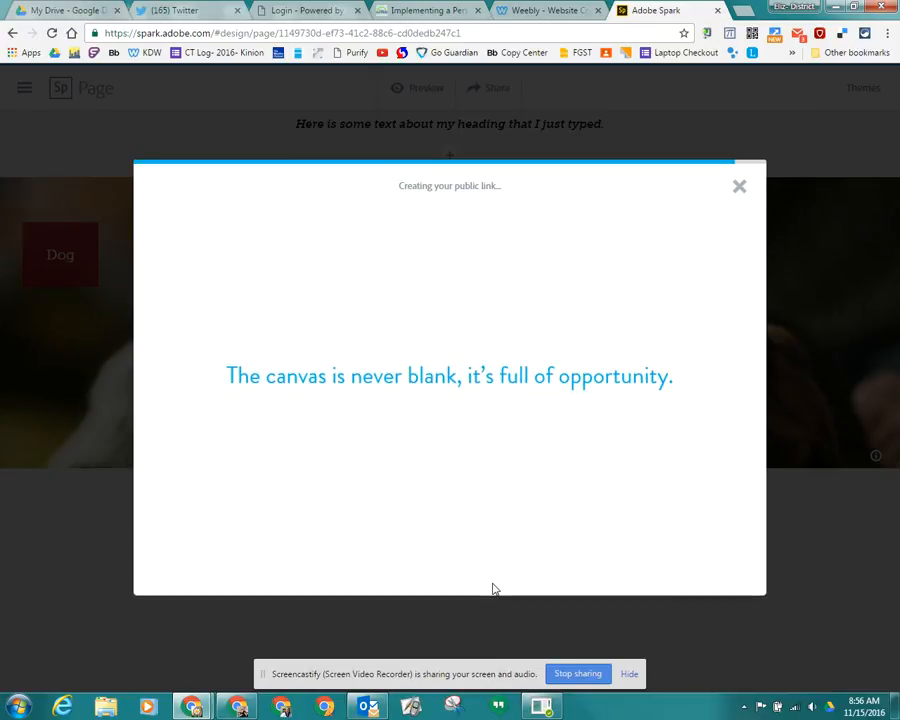
left_click(458, 249)
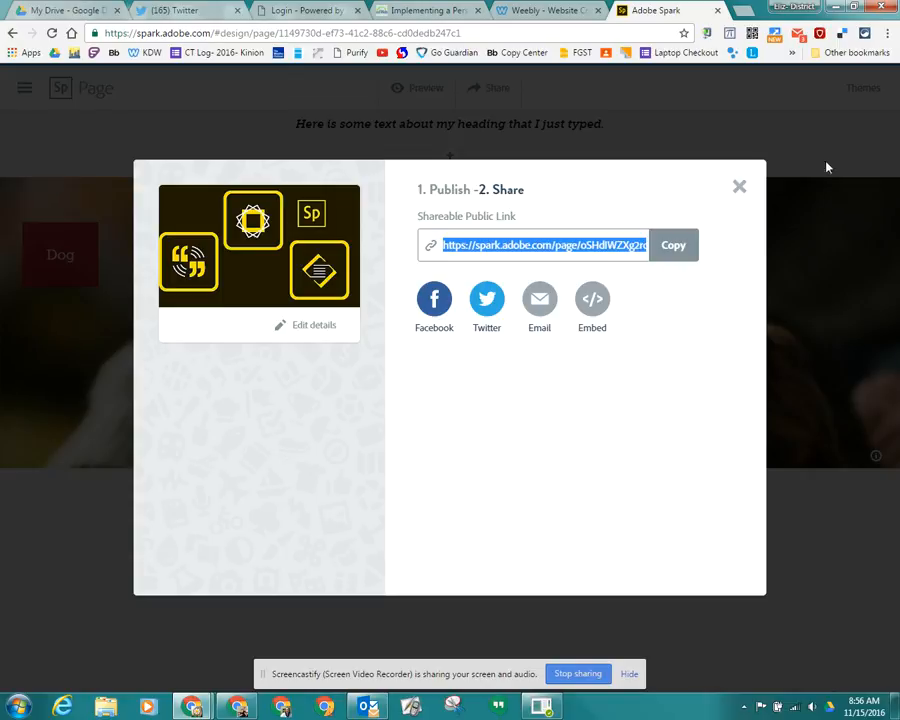
left_click(741, 188)
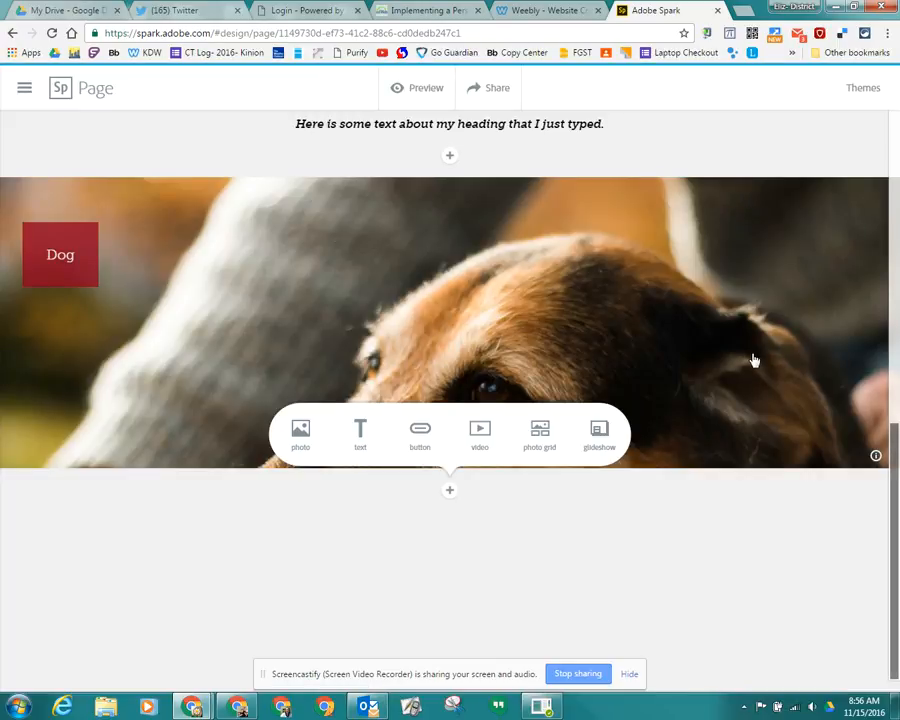